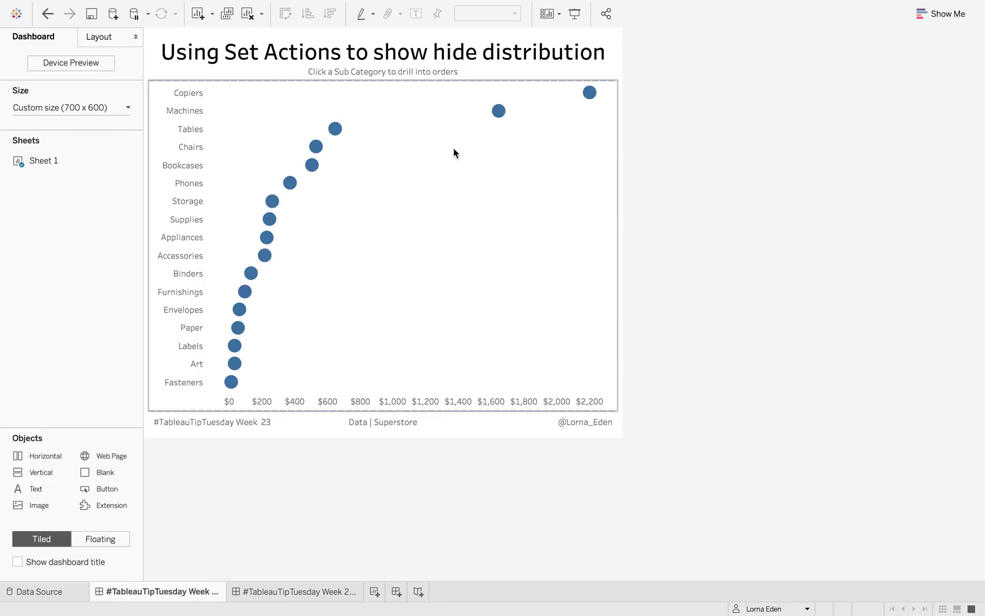
Preview the Tables drill-down to orange order dots, reset it, then move to the blank Sheet 1 workbook.
{"action": "mouse_move", "coordinate": [336, 132]}
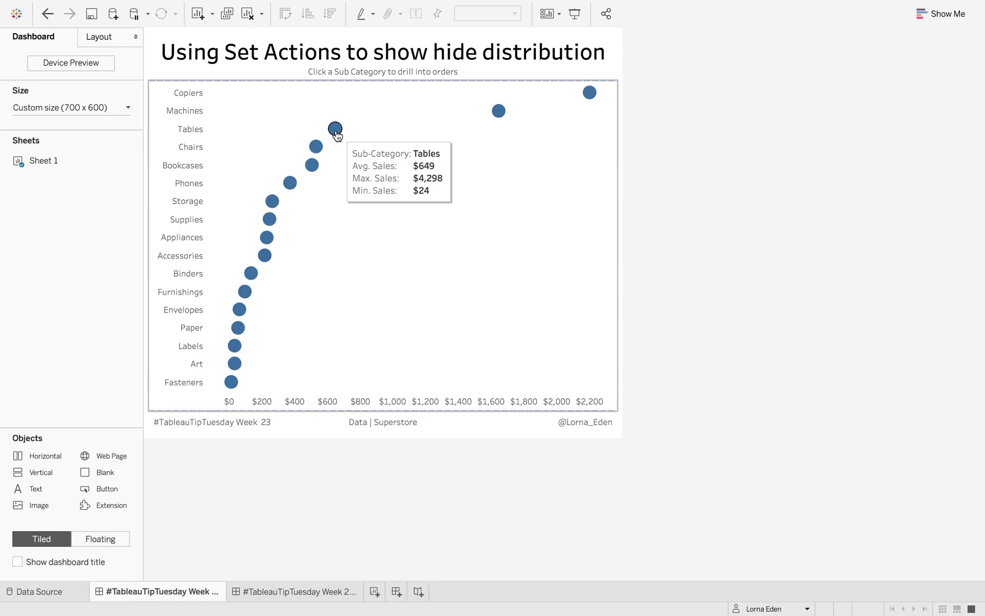
{"action": "left_click", "coordinate": [335, 131]}
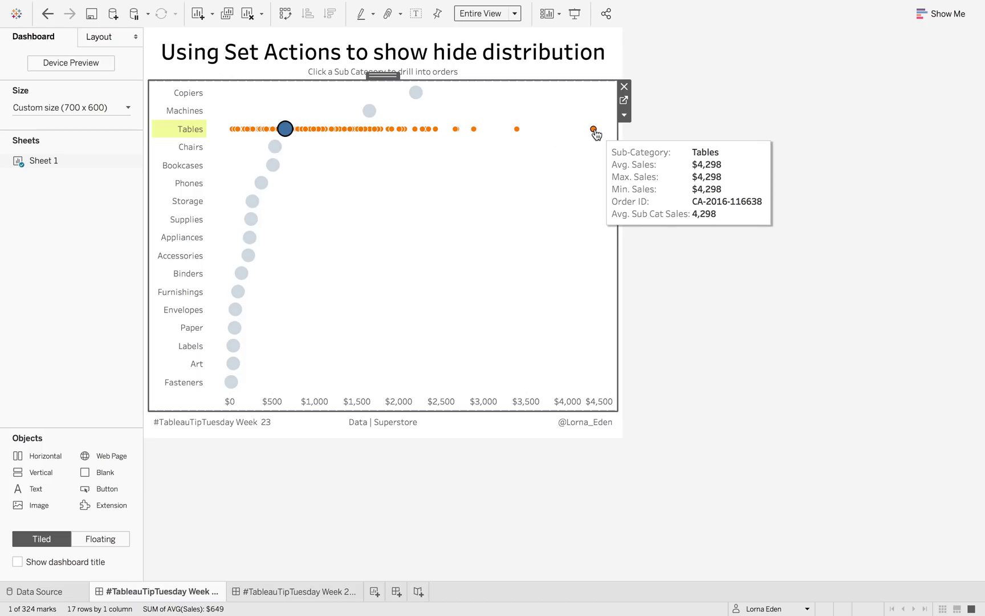
{"action": "left_click", "coordinate": [365, 174]}
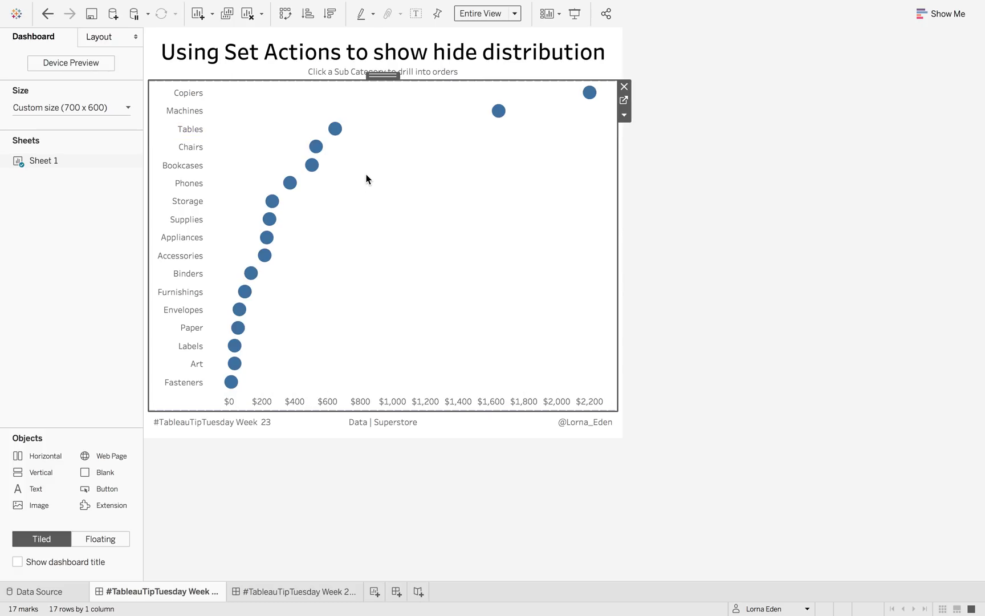
{"action": "key", "text": "ctrl+Right"}
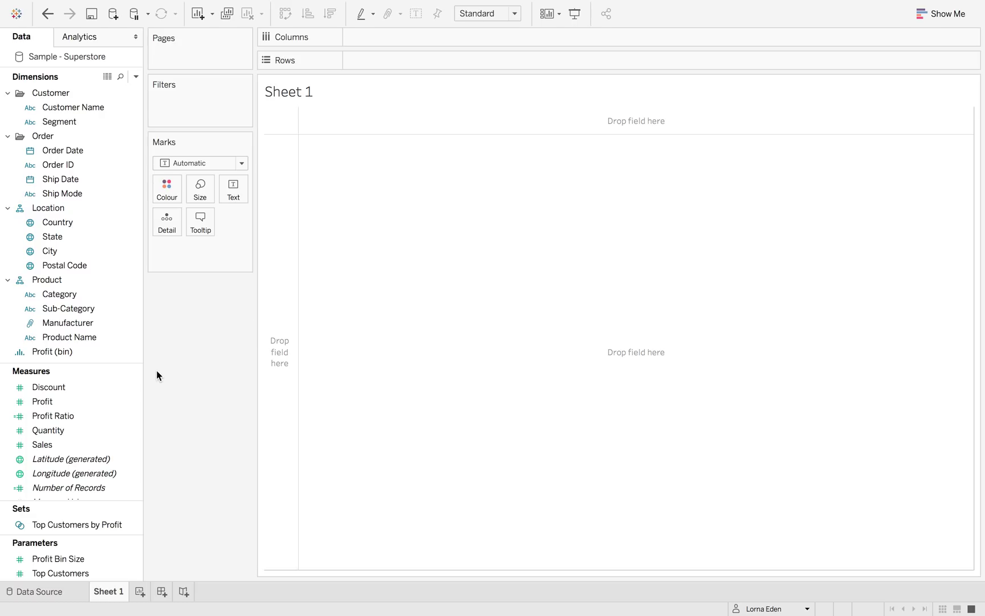
Place Sub-Category on Rows and average Sales on Columns, sorted descending.
{"action": "left_click_drag", "start_coordinate": [95, 311], "coordinate": [305, 278]}
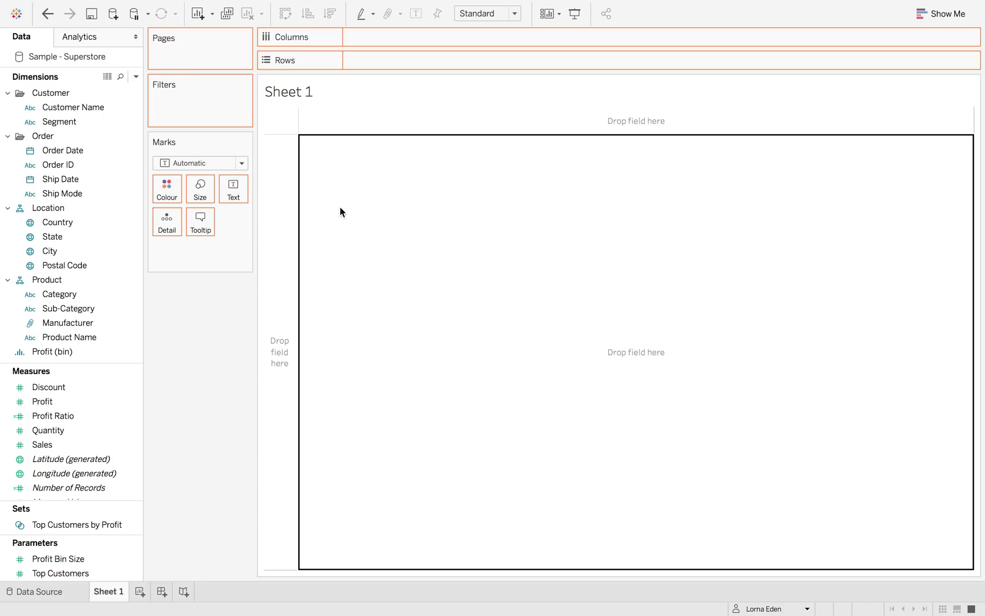
{"action": "left_click_drag", "start_coordinate": [341, 213], "coordinate": [340, 212]}
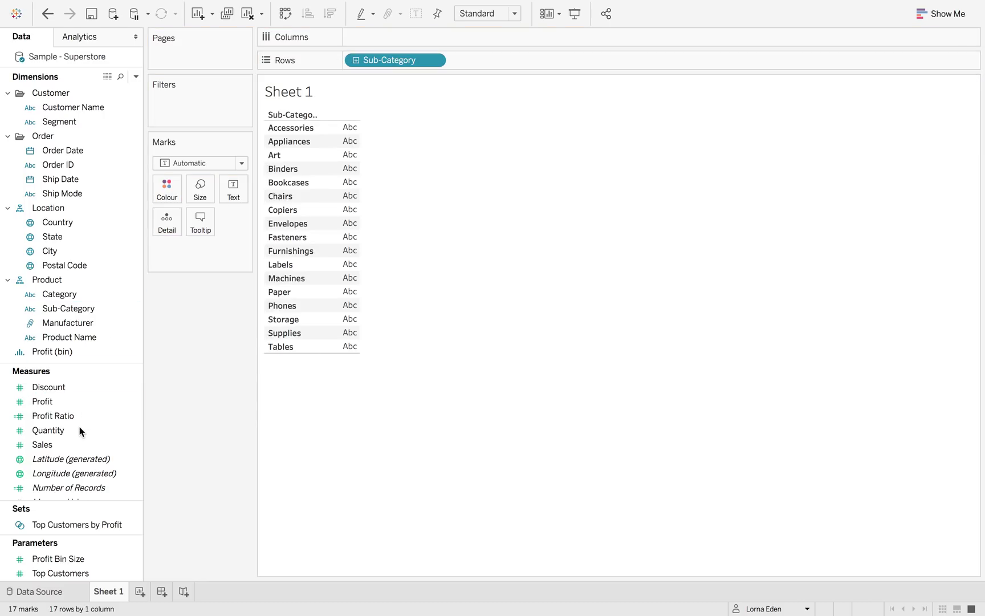
{"action": "left_click_drag", "start_coordinate": [73, 444], "coordinate": [418, 46]}
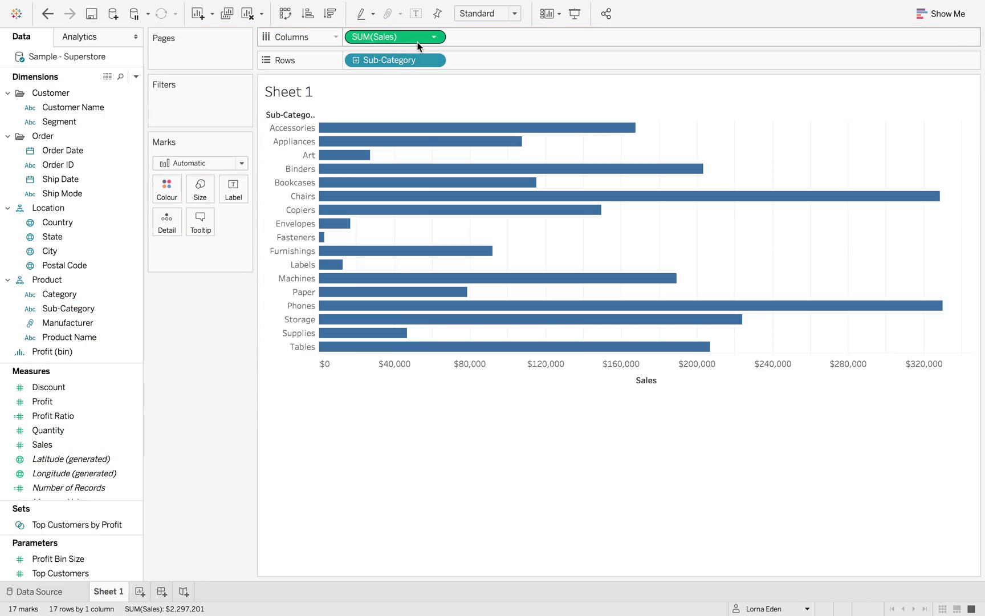
{"action": "left_click", "coordinate": [434, 38]}
{"action": "mouse_move", "coordinate": [434, 171]}
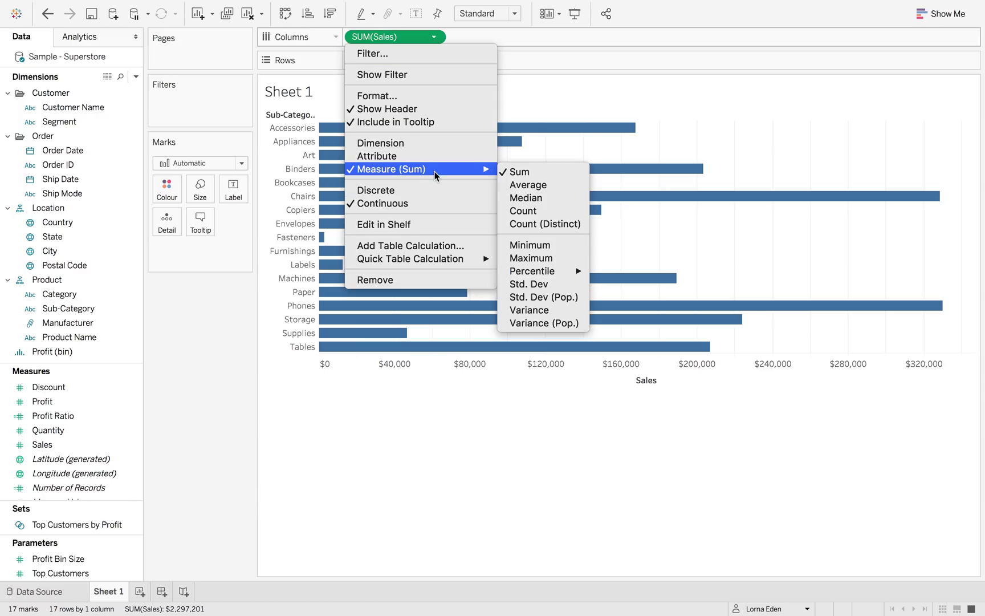
{"action": "left_click", "coordinate": [516, 184]}
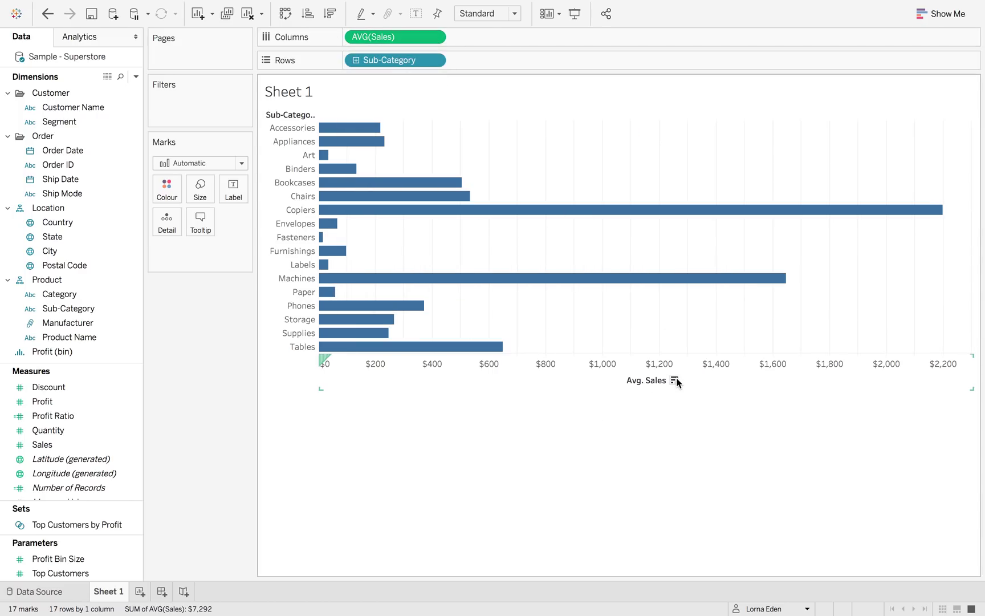
{"action": "left_click", "coordinate": [675, 381]}
Change the marks to enlarged circles and fit the chart to Entire View.
{"action": "mouse_move", "coordinate": [427, 133]}
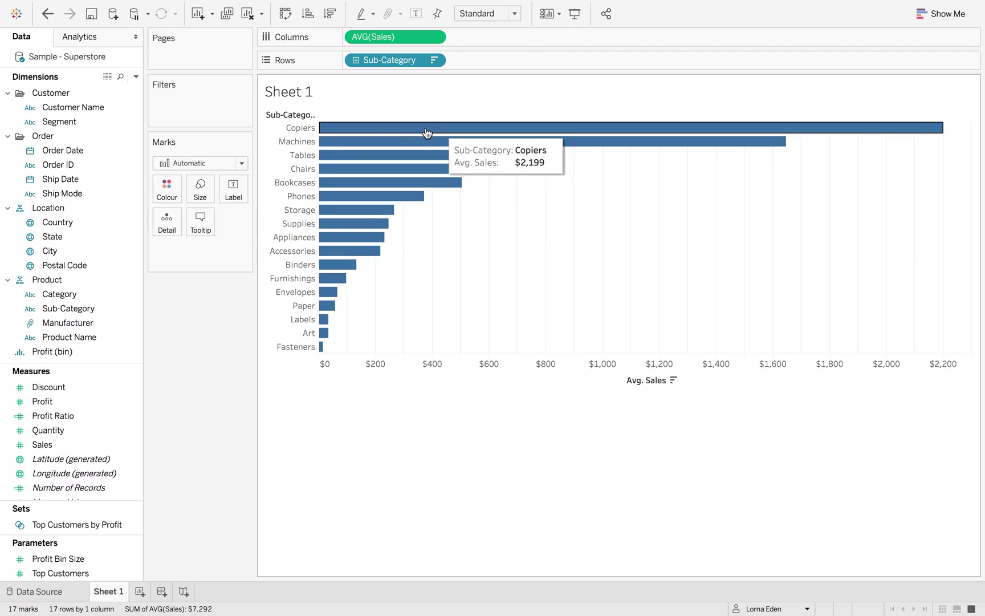
{"action": "left_click", "coordinate": [216, 165]}
{"action": "left_click", "coordinate": [192, 254]}
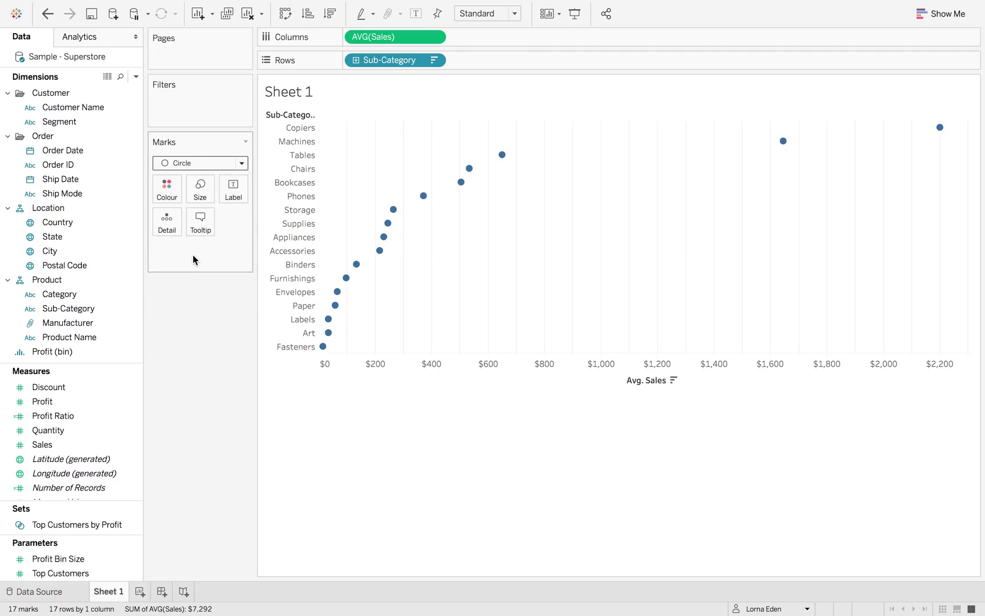
{"action": "left_click", "coordinate": [201, 189]}
{"action": "left_click_drag", "start_coordinate": [221, 221], "coordinate": [253, 222]}
{"action": "left_click", "coordinate": [478, 14]}
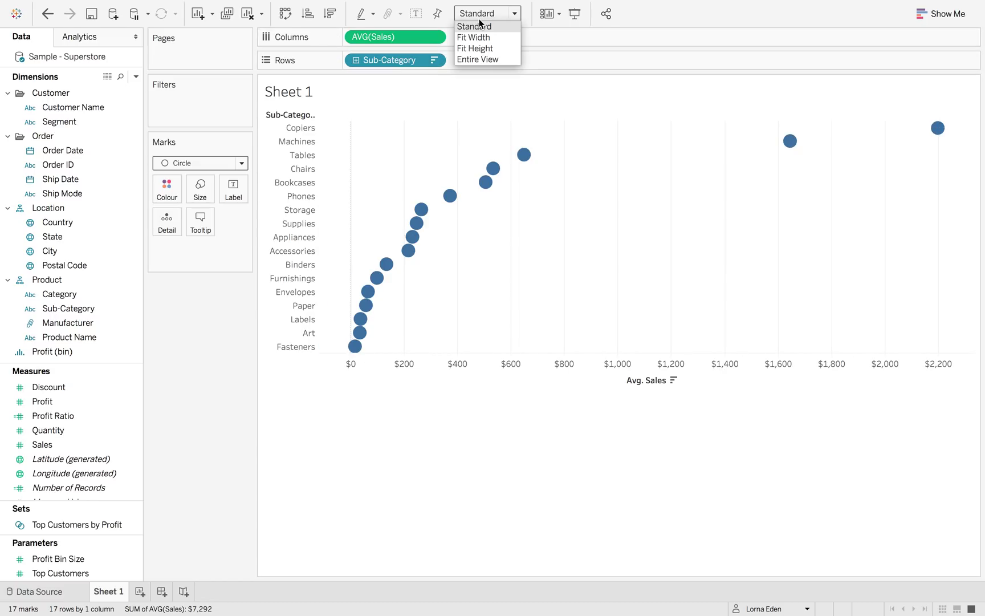
{"action": "left_click", "coordinate": [478, 60]}
In Format Workbook, turn Grid Lines off.
{"action": "mouse_move", "coordinate": [358, 3]}
{"action": "left_click", "coordinate": [402, 8]}
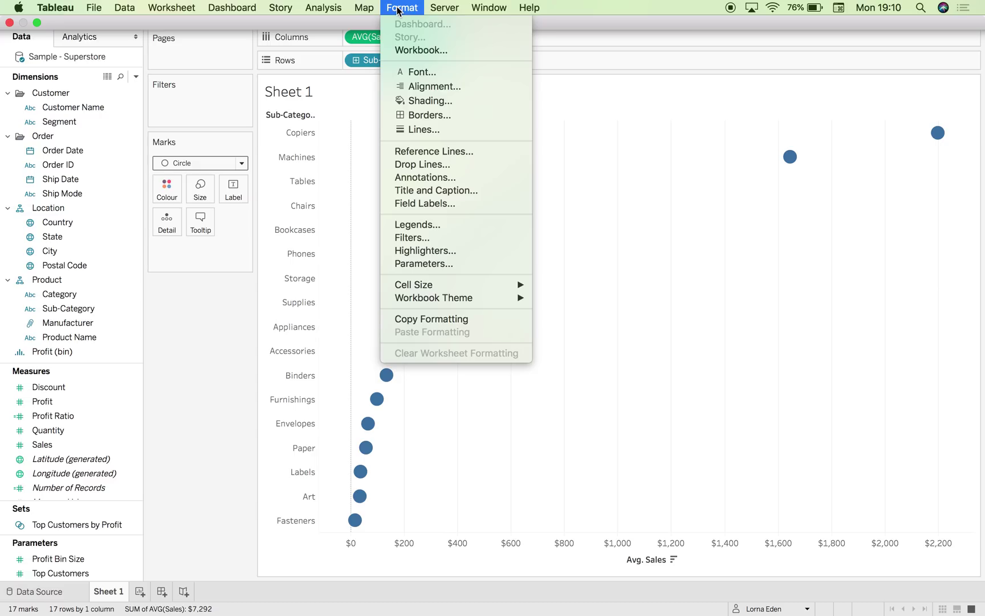
{"action": "left_click", "coordinate": [406, 51]}
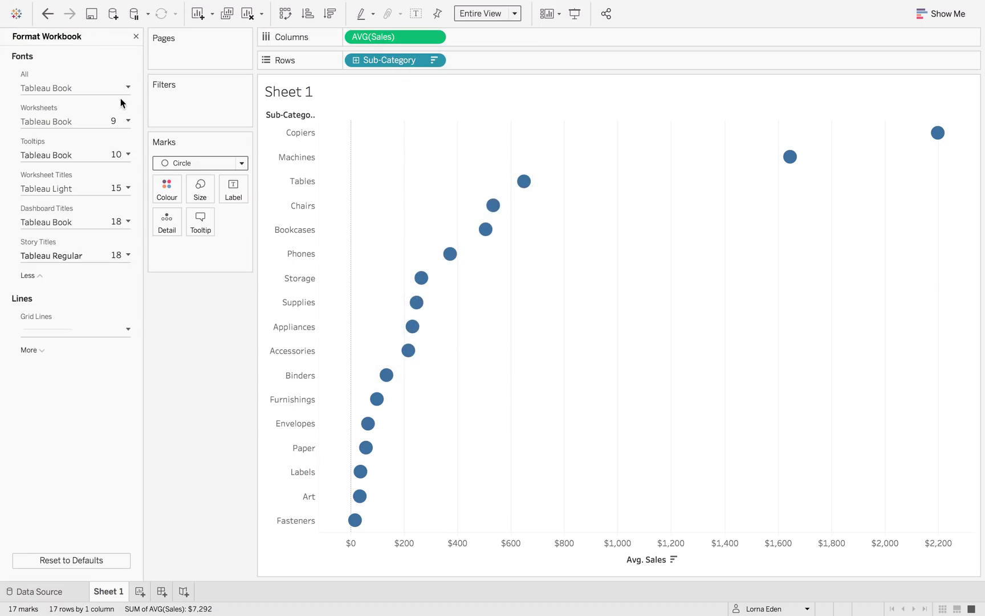
{"action": "left_click", "coordinate": [63, 329]}
{"action": "left_click", "coordinate": [64, 354]}
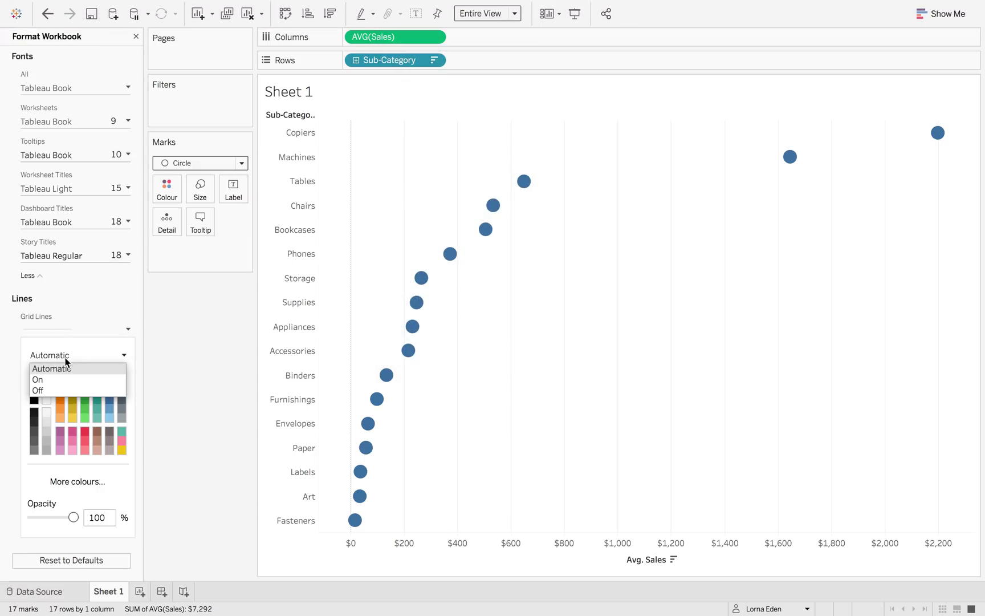
{"action": "left_click", "coordinate": [56, 392]}
{"action": "left_click", "coordinate": [80, 308]}
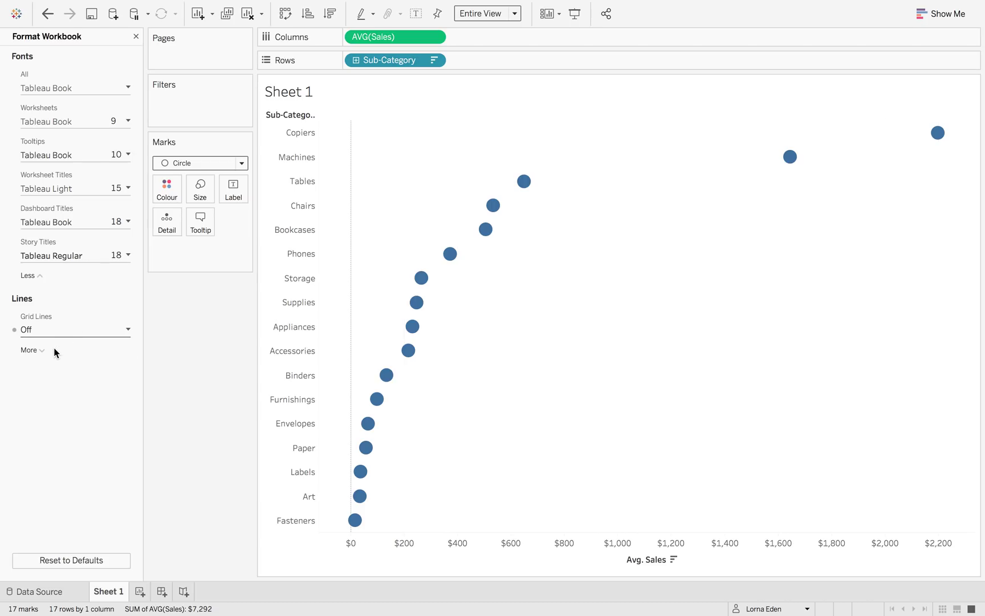
Turn Zero Lines off in the workbook formatting.
{"action": "left_click", "coordinate": [34, 350]}
{"action": "left_click", "coordinate": [46, 359]}
{"action": "left_click", "coordinate": [55, 390]}
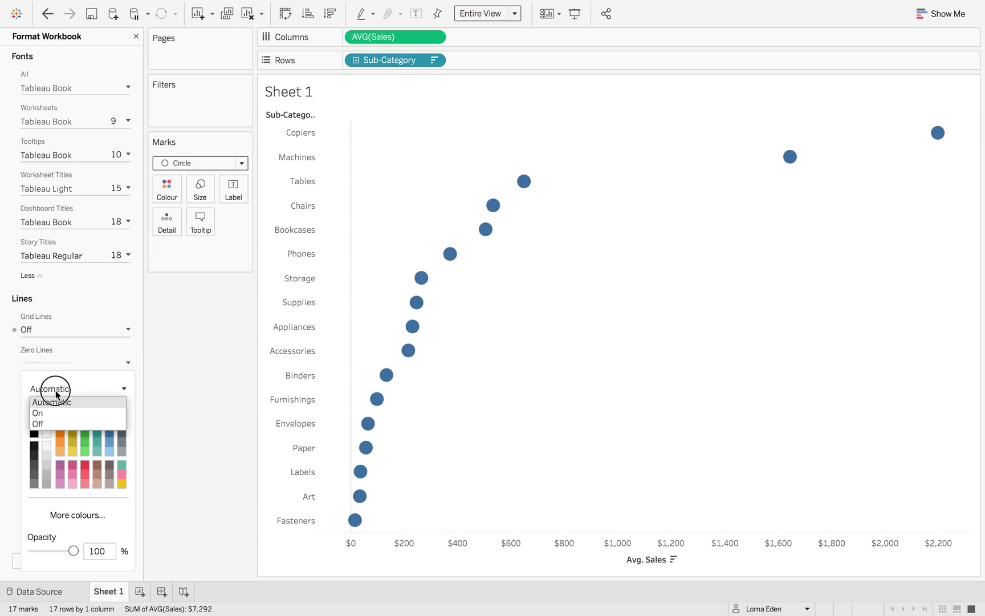
{"action": "left_click", "coordinate": [57, 421]}
{"action": "left_click", "coordinate": [140, 363]}
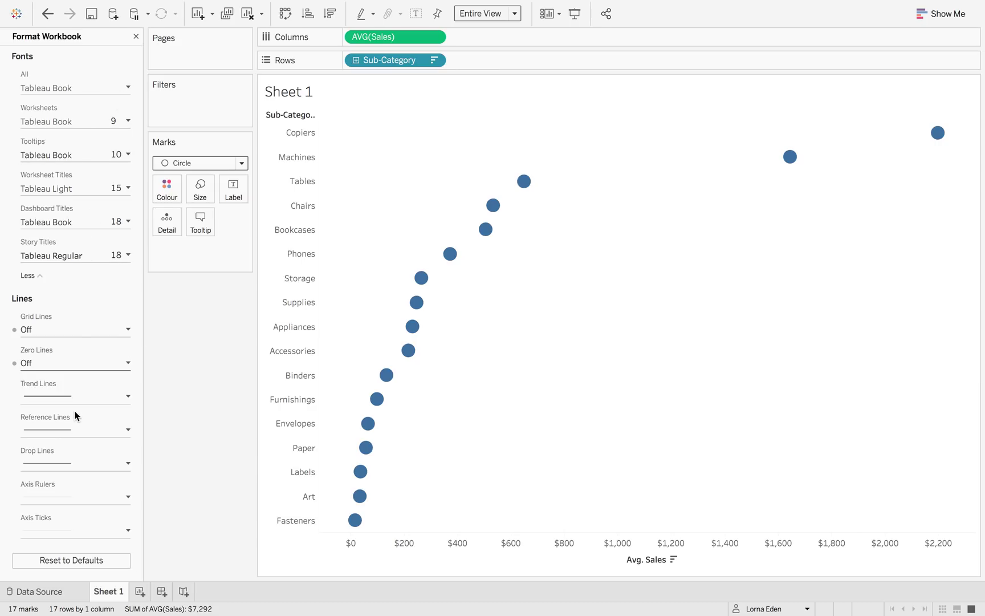
Turn Axis Rulers off and close the Format Workbook pane.
{"action": "left_click", "coordinate": [66, 495]}
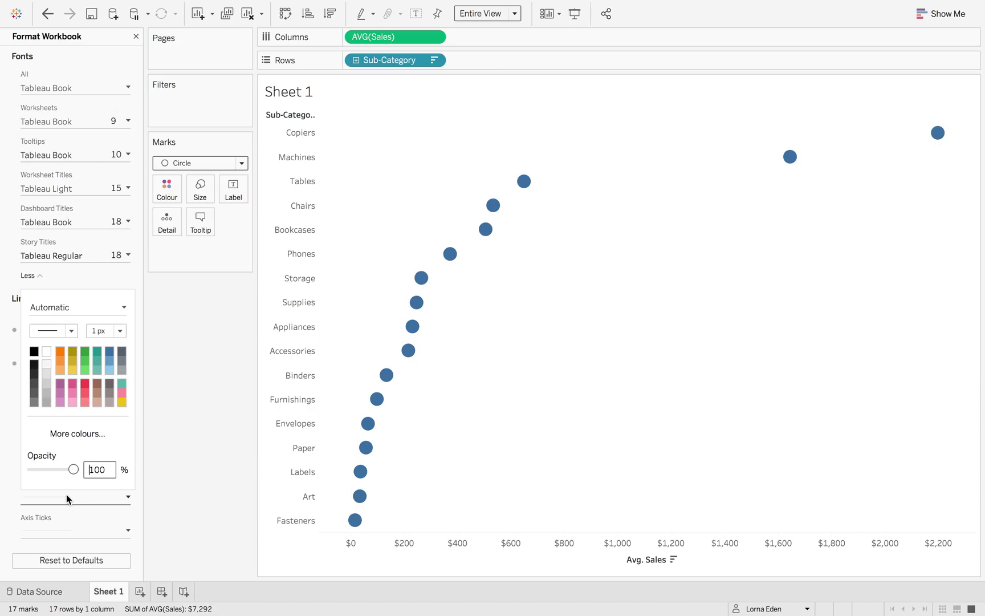
{"action": "left_click", "coordinate": [66, 308]}
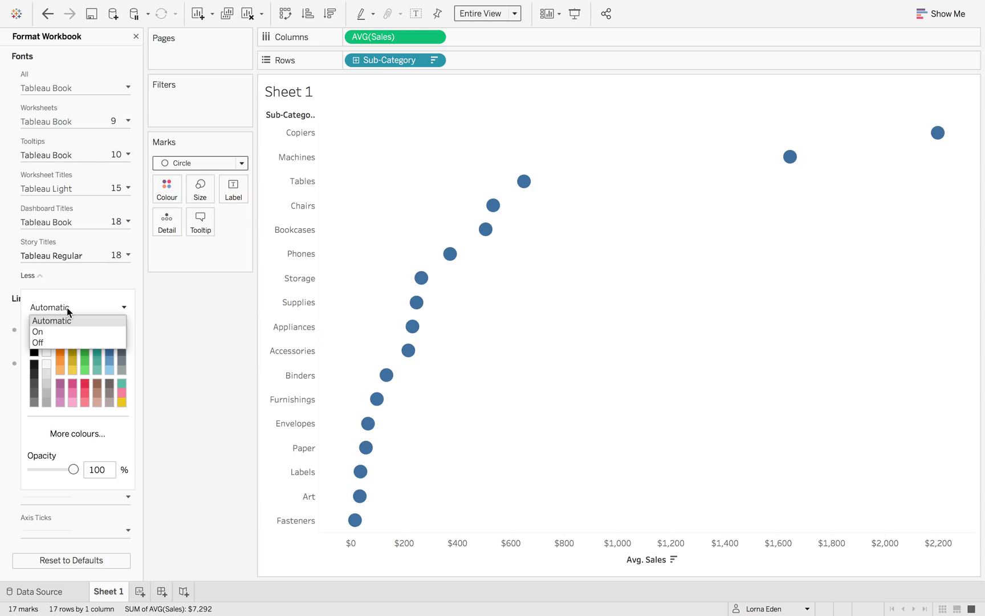
{"action": "left_click", "coordinate": [60, 342]}
{"action": "left_click", "coordinate": [193, 316]}
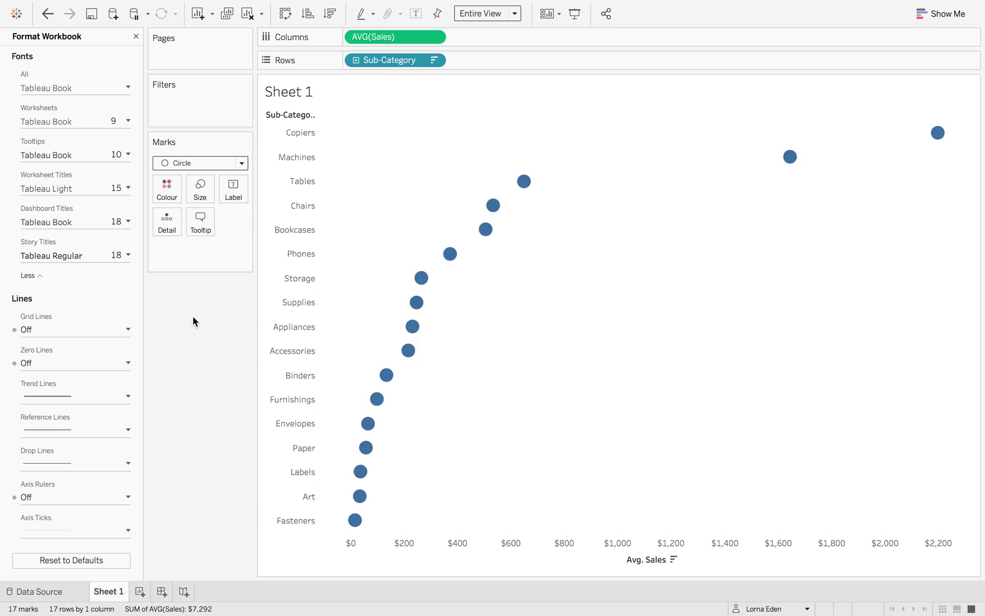
{"action": "left_click", "coordinate": [135, 36]}
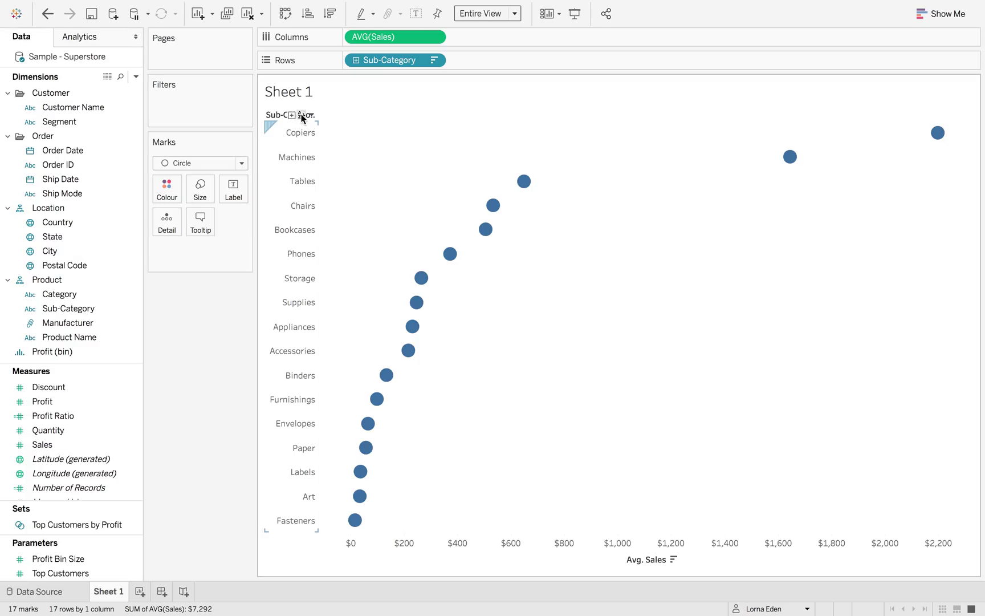
Hide the Sub-Category row field label and the Sheet 1 title, then briefly select the Copiers dot.
{"action": "right_click", "coordinate": [270, 115]}
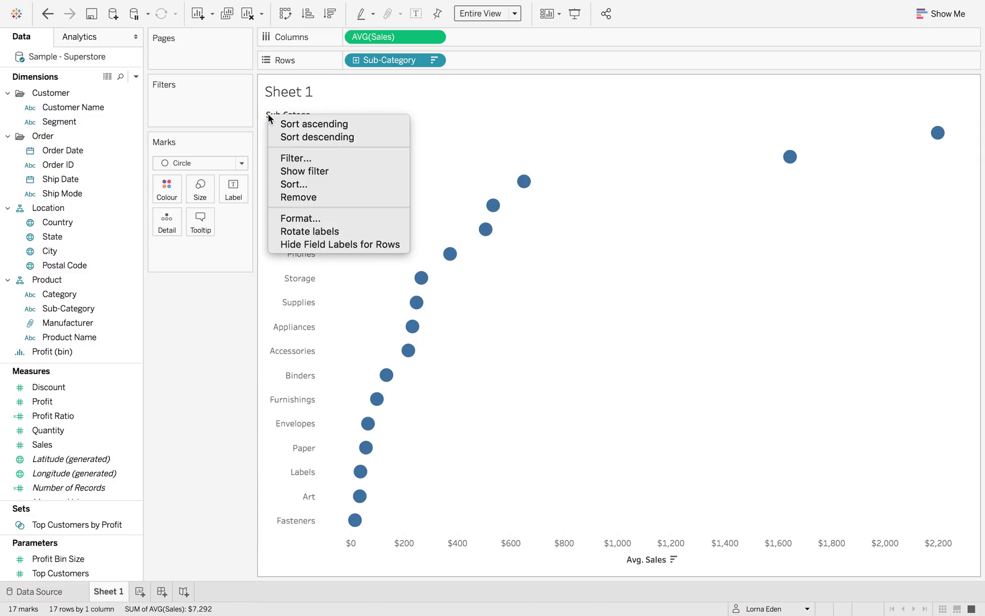
{"action": "left_click", "coordinate": [307, 244]}
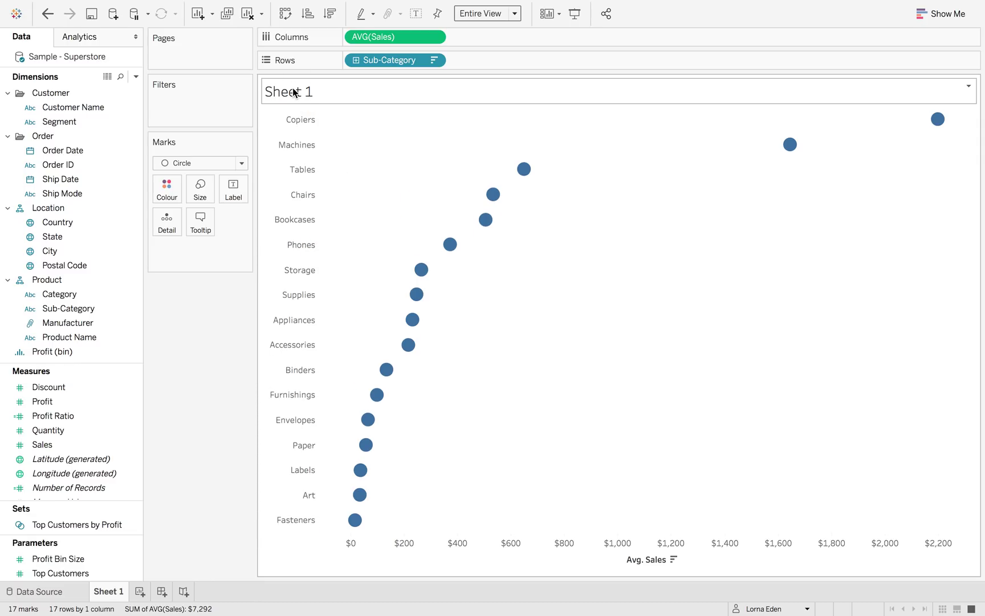
{"action": "right_click", "coordinate": [292, 90]}
{"action": "key", "text": "Escape"}
{"action": "right_click", "coordinate": [300, 94]}
{"action": "left_click", "coordinate": [351, 124]}
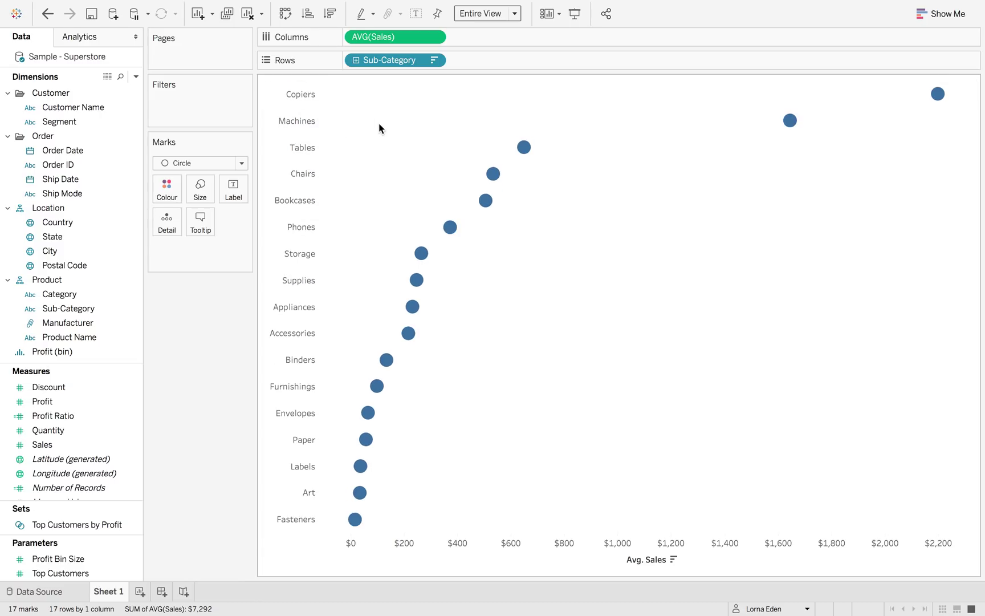
{"action": "left_click", "coordinate": [938, 94]}
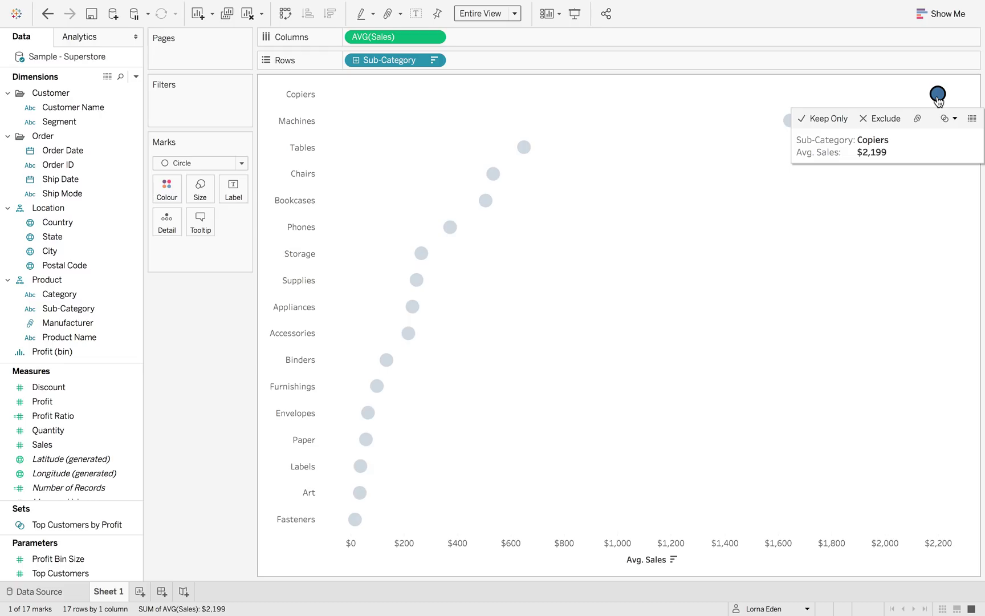
{"action": "left_click", "coordinate": [938, 94]}
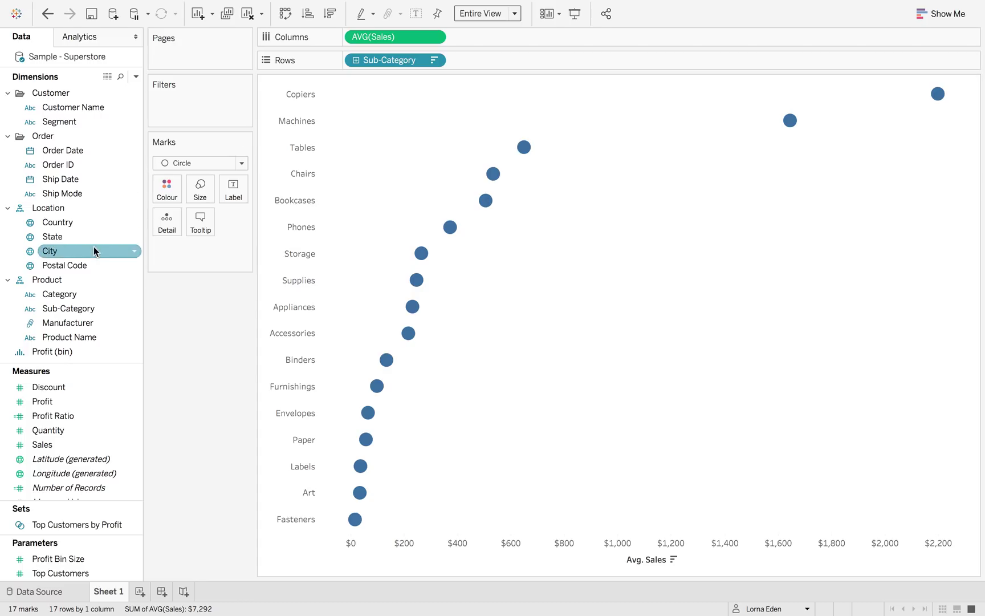
Create a Sub-Category set containing Accessories, named Subcatergory Set.
{"action": "right_click", "coordinate": [83, 312]}
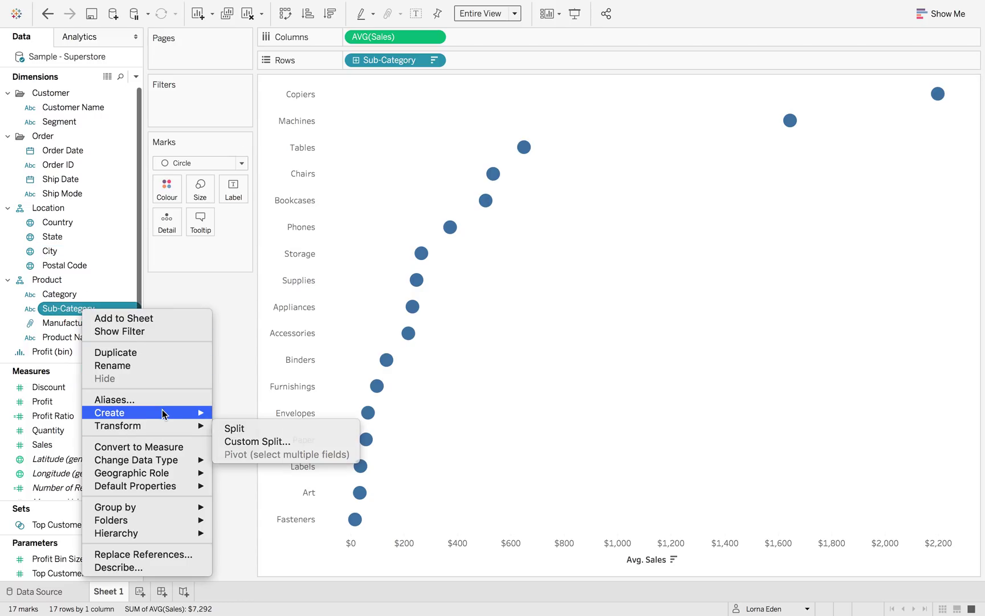
{"action": "mouse_move", "coordinate": [168, 411]}
{"action": "left_click", "coordinate": [238, 442]}
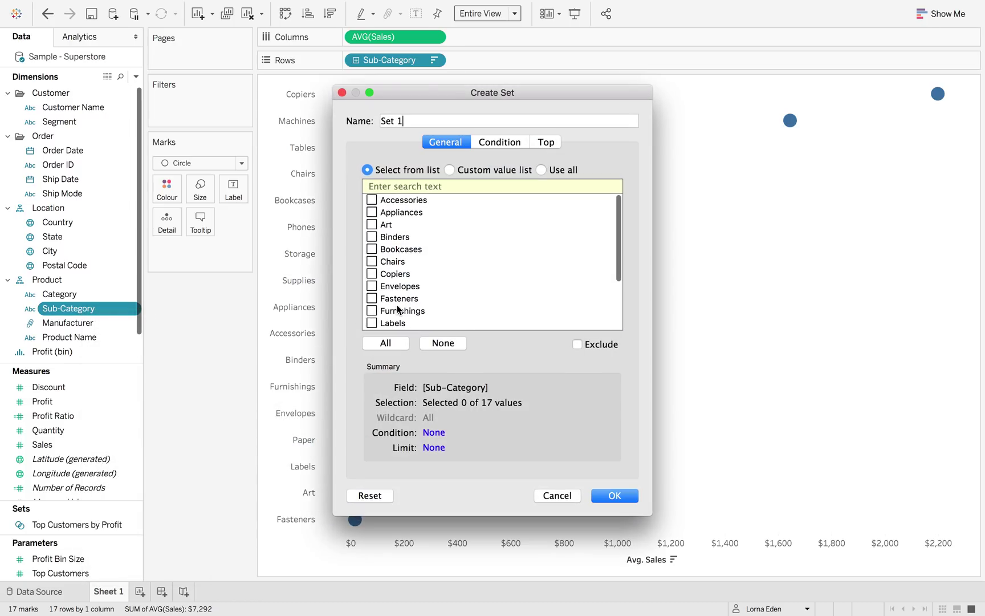
{"action": "left_click", "coordinate": [371, 200]}
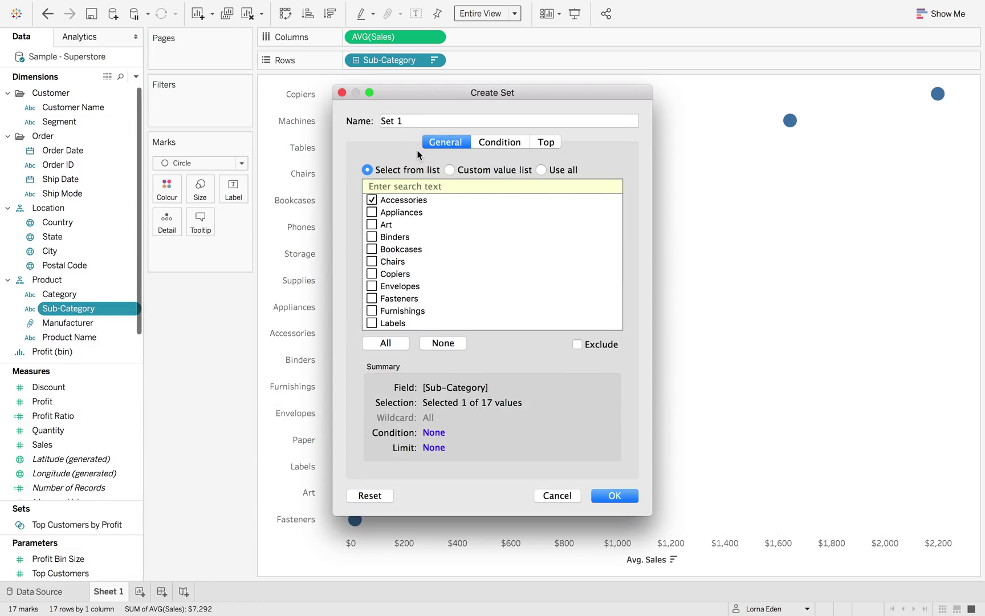
{"action": "left_click", "coordinate": [405, 122]}
{"action": "triple_click", "coordinate": [405, 122]}
{"action": "type", "text": "C"}
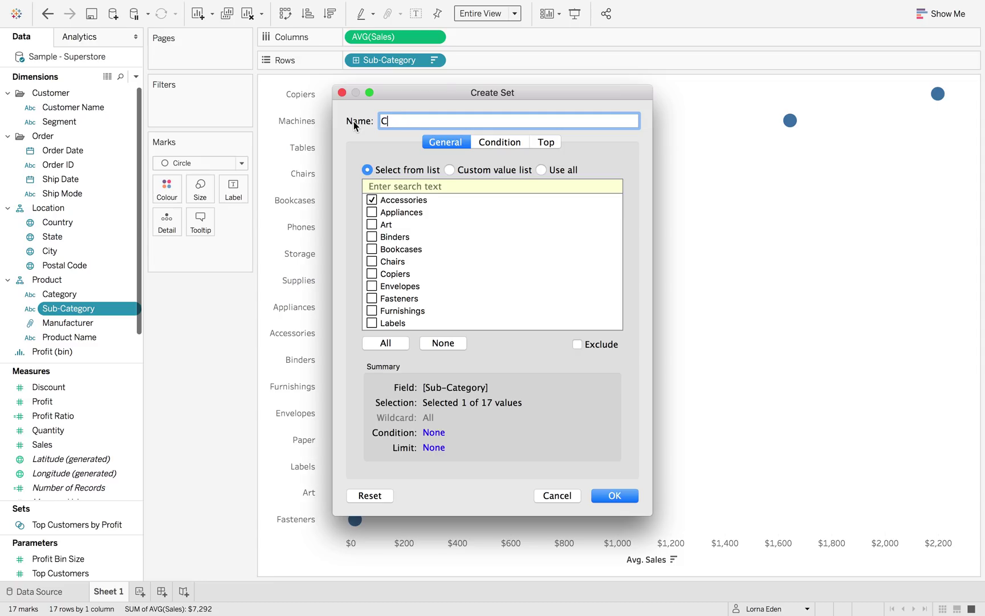
{"action": "type", "text": "a"}
{"action": "key", "text": "BackSpace"}
{"action": "key", "text": "BackSpace"}
{"action": "type", "text": "Su"}
{"action": "left_click", "coordinate": [617, 497]}
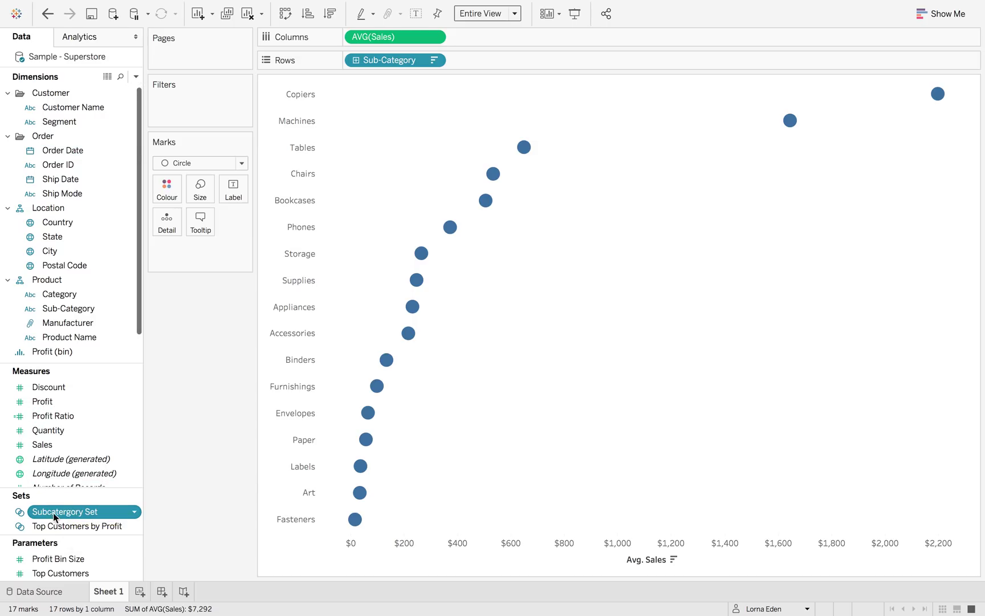
Rename the set to Subcategory Set by deleting the stray 'r'.
{"action": "right_click", "coordinate": [72, 515]}
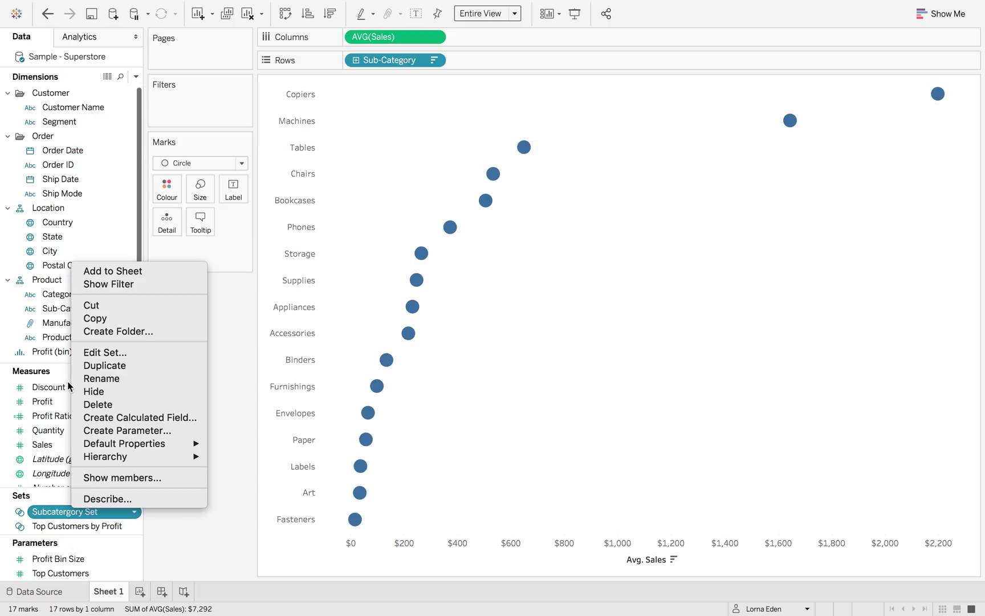
{"action": "left_click", "coordinate": [117, 378]}
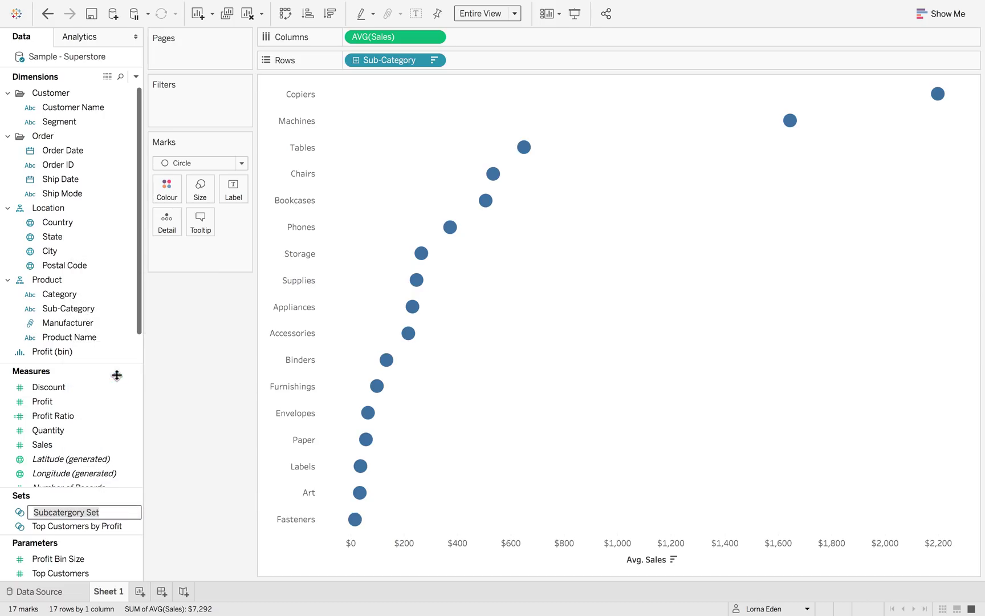
{"action": "key", "text": "Left"}
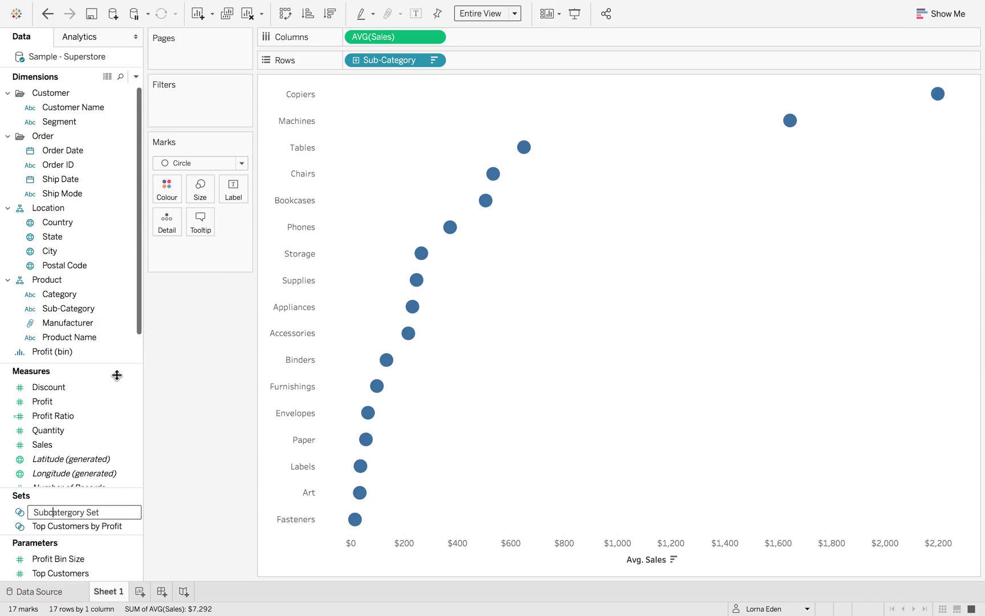
{"action": "key", "text": "BackSpace"}
{"action": "key", "text": "Return"}
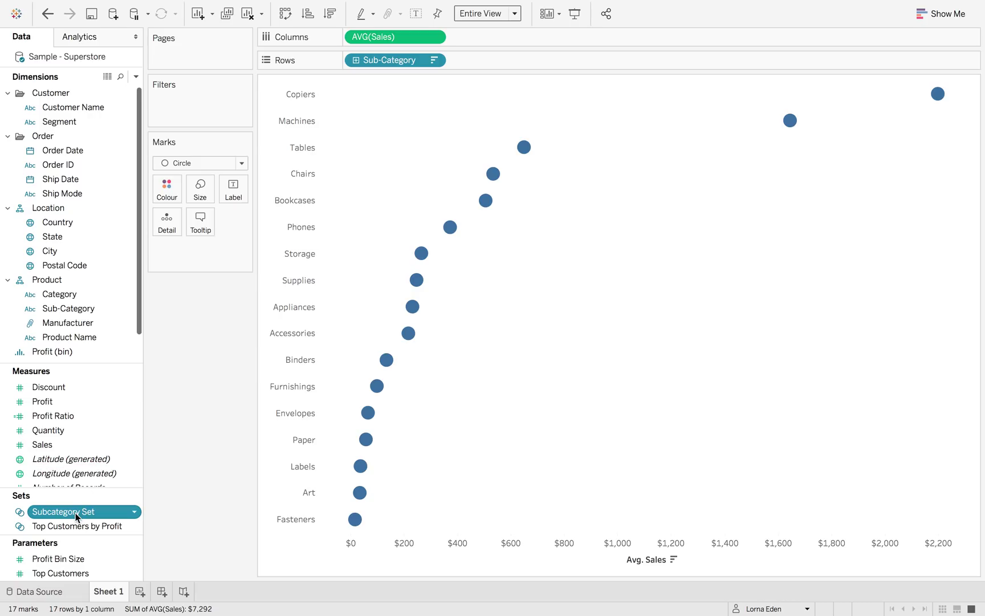
Create Sub Cat Sales as IF [Subcategory Set] THEN [Sales] END and add it to Columns.
{"action": "left_click", "coordinate": [136, 76]}
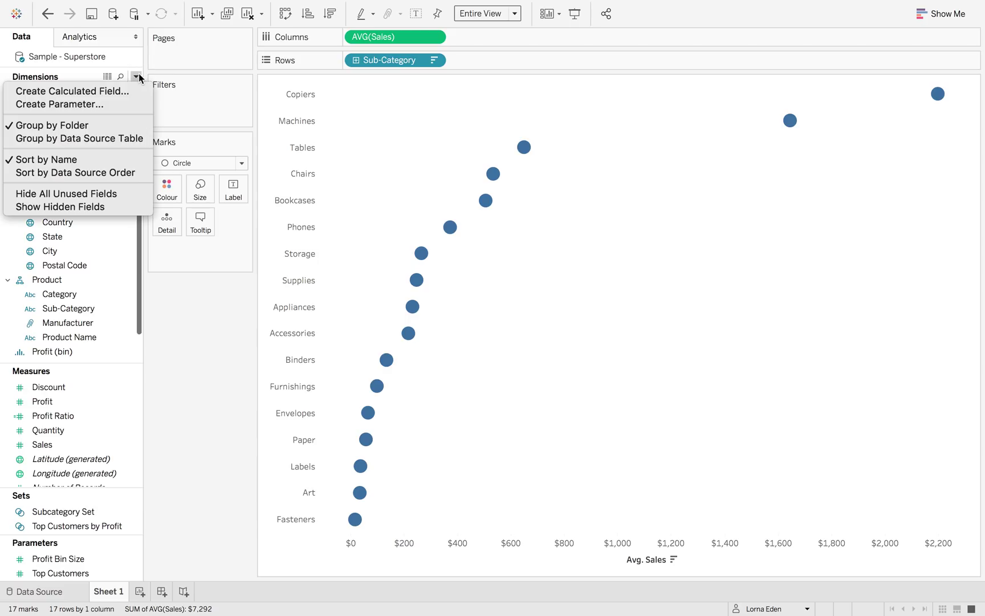
{"action": "left_click", "coordinate": [118, 89]}
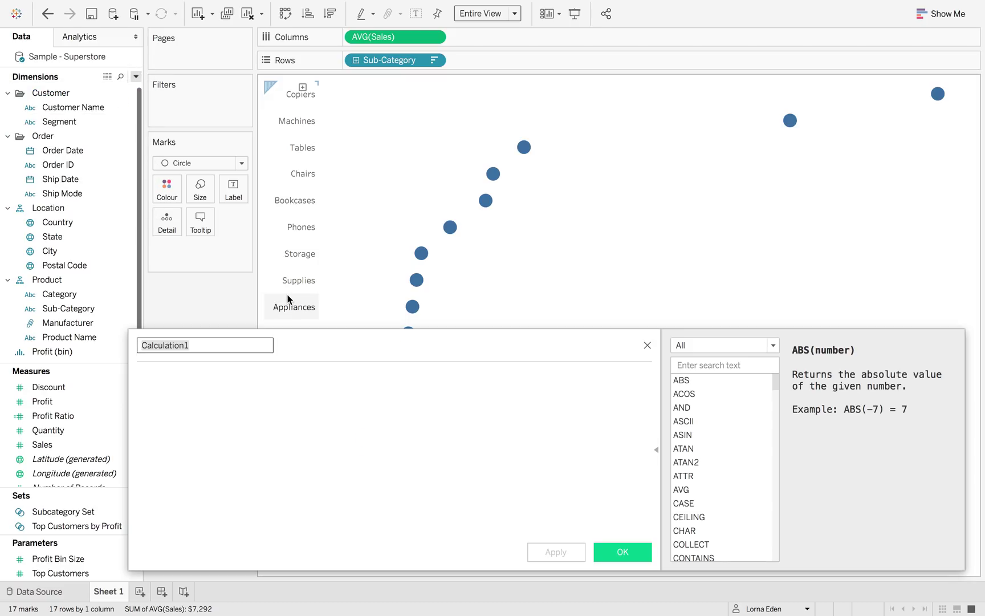
{"action": "type", "text": "Sub Cat Sales"}
{"action": "key", "text": "Tab"}
{"action": "type", "text": "If"}
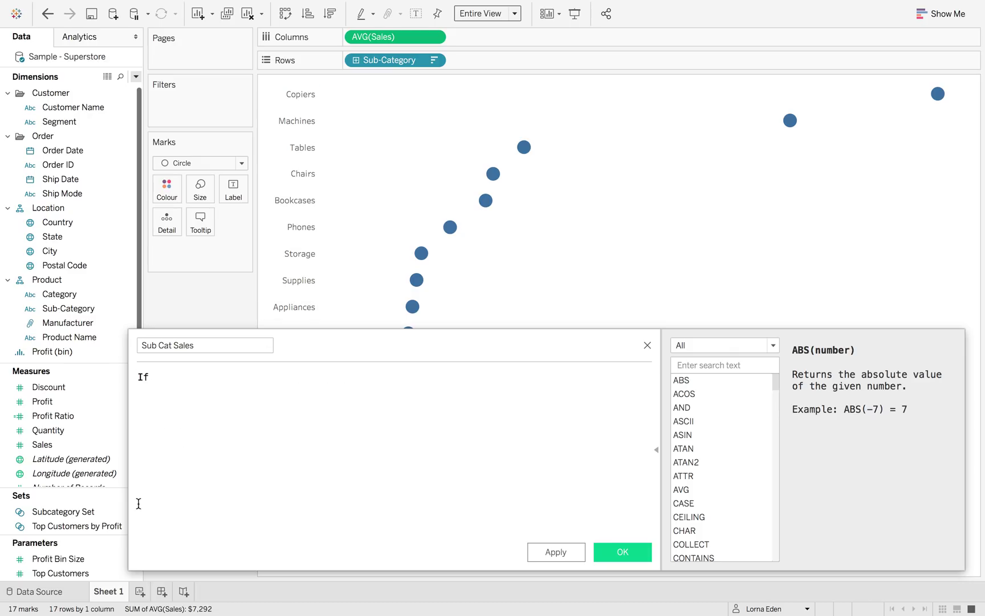
{"action": "left_click_drag", "start_coordinate": [76, 516], "coordinate": [302, 373]}
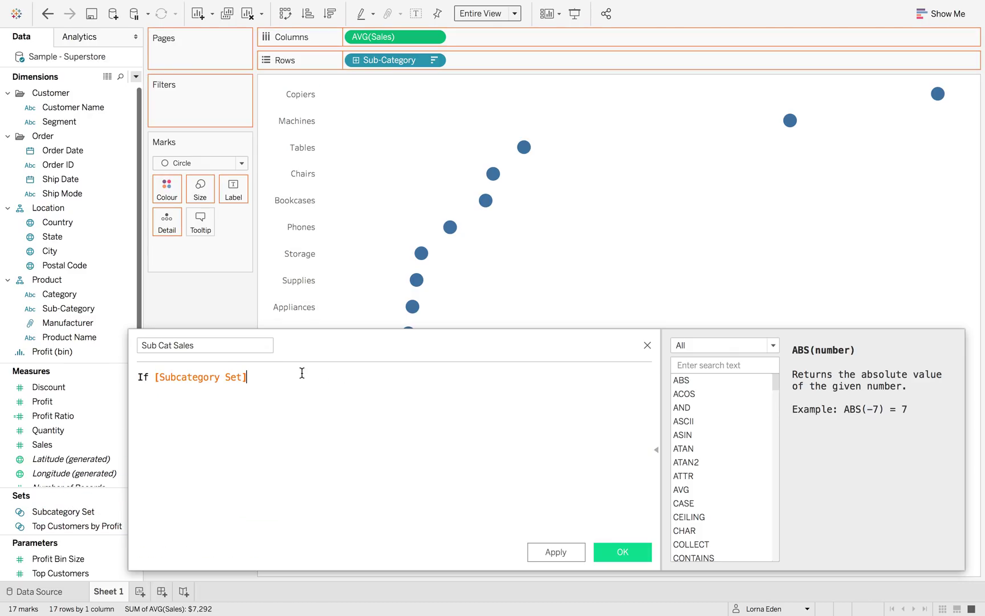
{"action": "type", "text": "THEN [Sales] "}
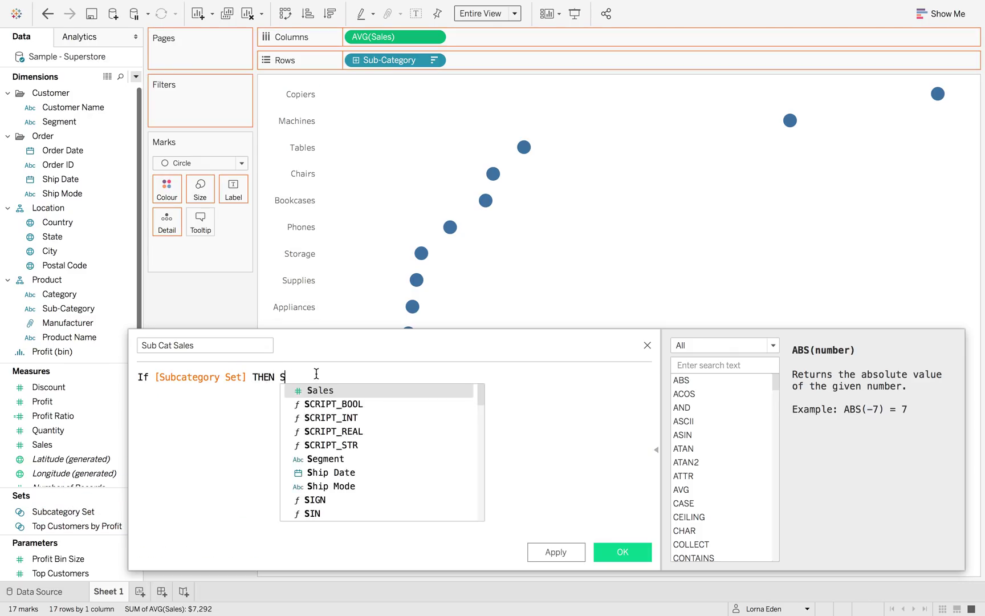
{"action": "type", "text": "END"}
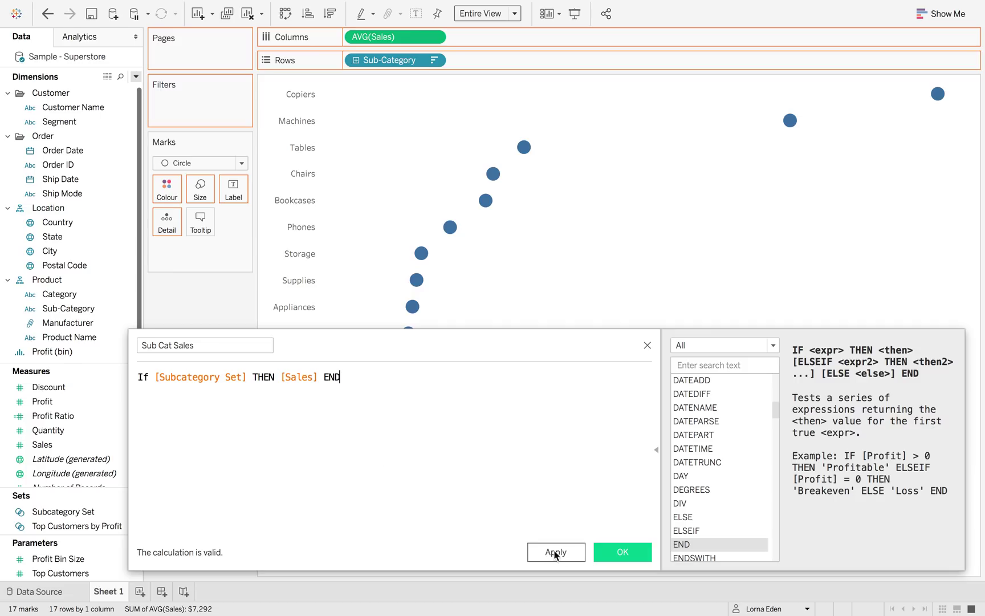
{"action": "left_click", "coordinate": [597, 549]}
{"action": "left_click_drag", "start_coordinate": [88, 459], "coordinate": [501, 34]}
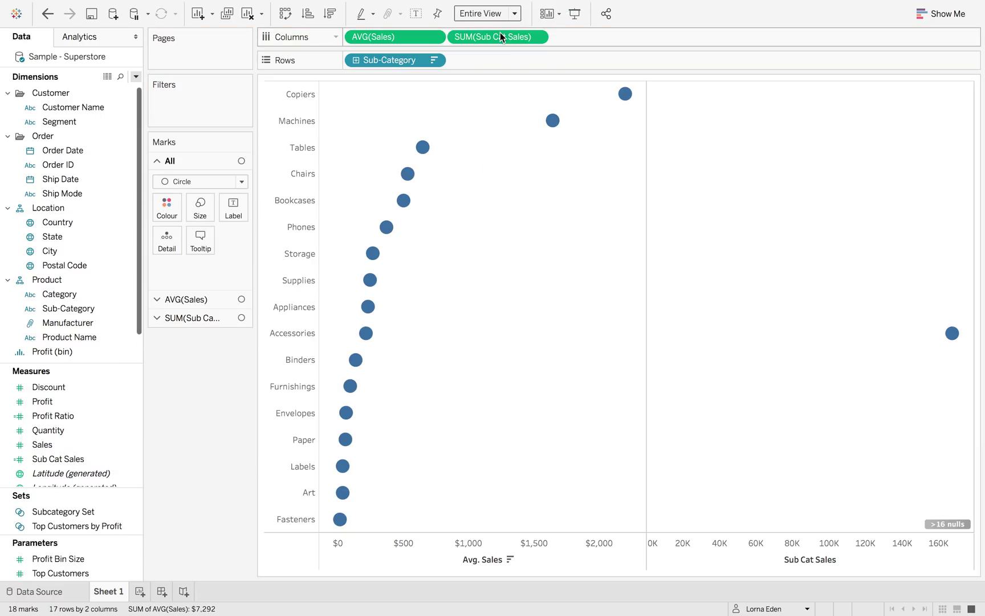
Add Order ID to Detail on the Sub Cat Sales marks for one dot per order.
{"action": "mouse_move", "coordinate": [954, 336]}
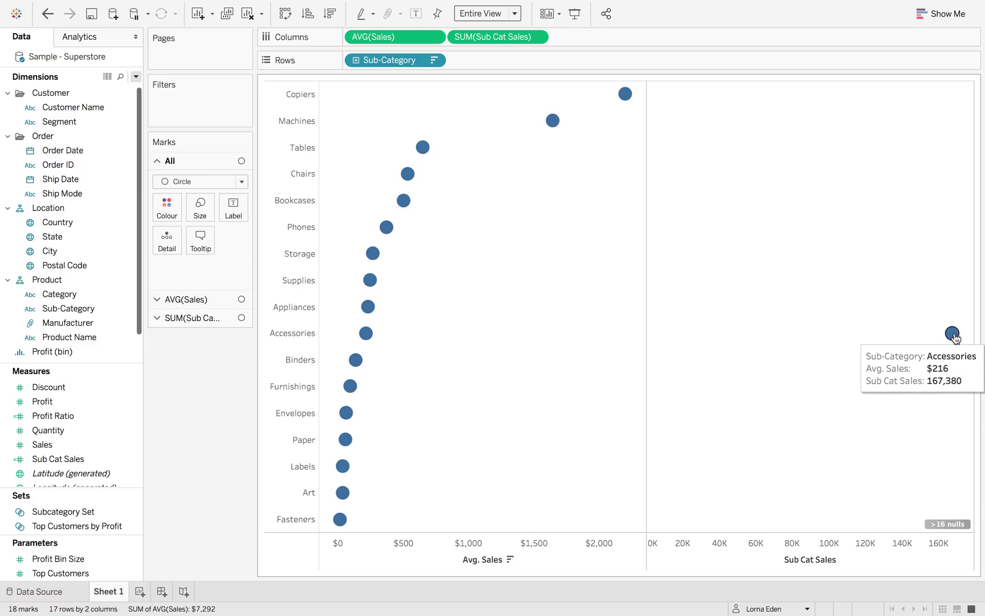
{"action": "left_click", "coordinate": [207, 317]}
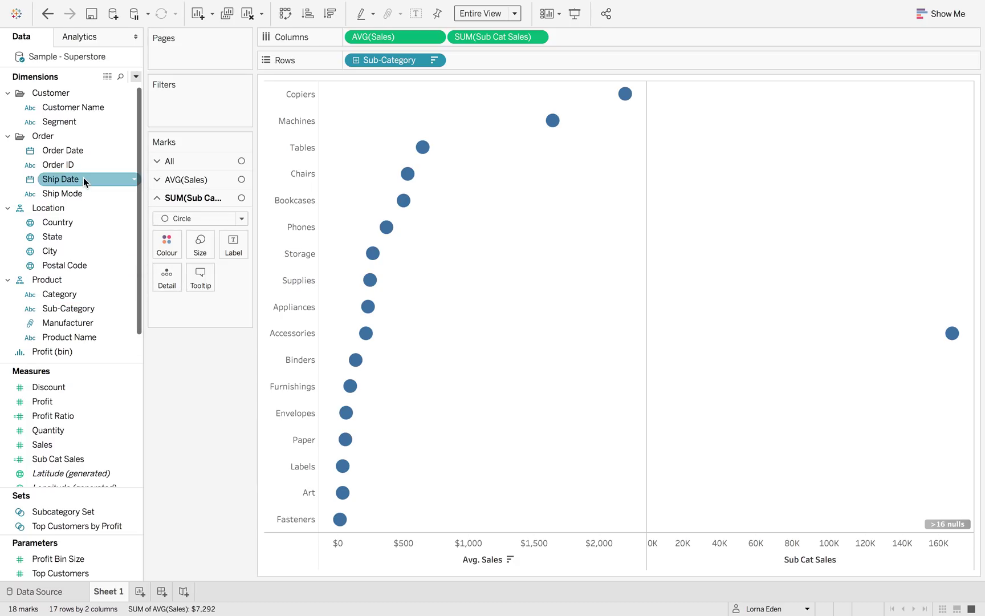
{"action": "left_click_drag", "start_coordinate": [80, 164], "coordinate": [163, 277]}
Open the Sort settings for the Sub-Category pill.
{"action": "mouse_move", "coordinate": [666, 255]}
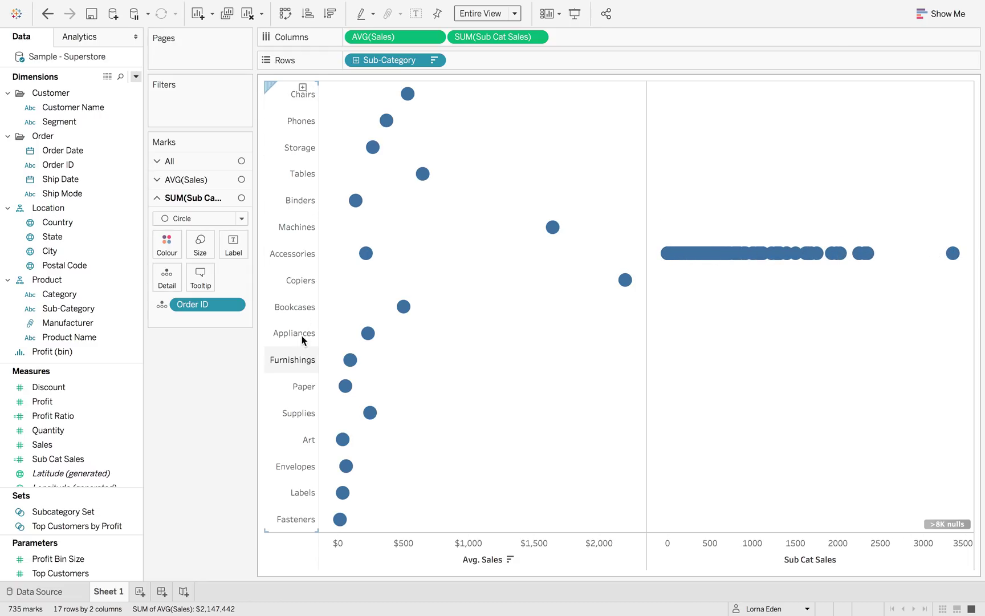
{"action": "left_click", "coordinate": [433, 61]}
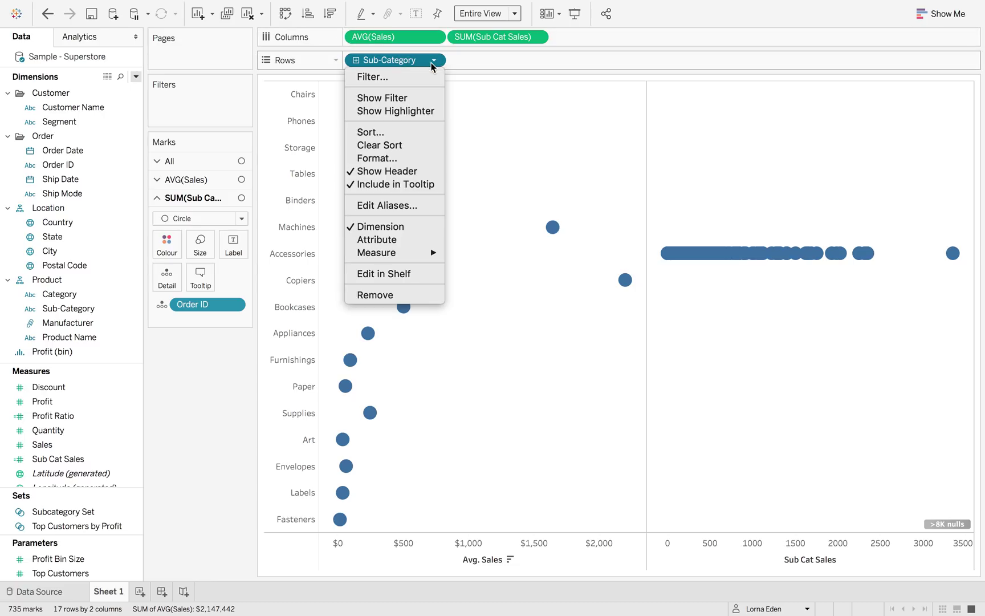
{"action": "left_click", "coordinate": [401, 133]}
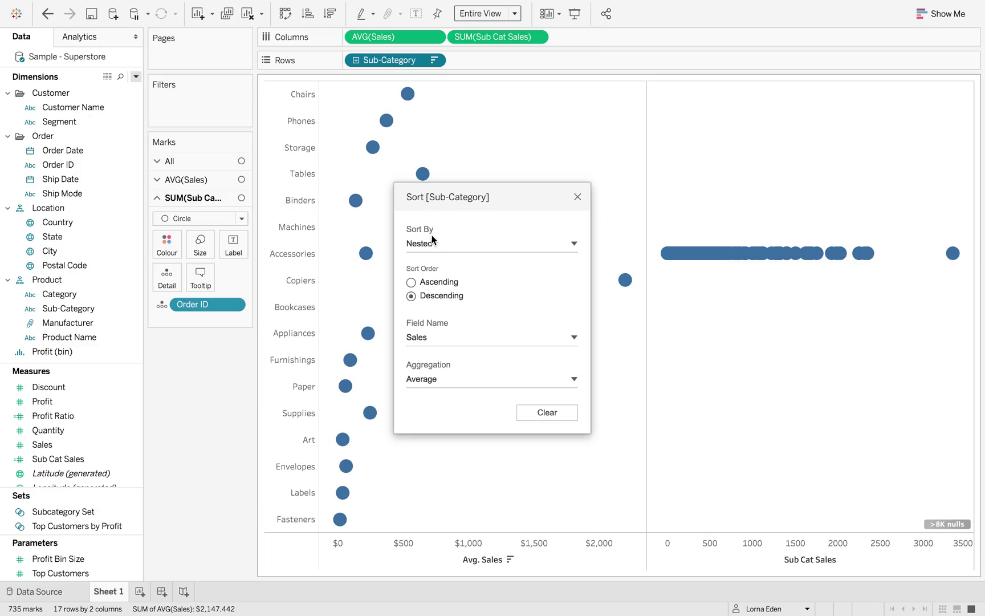
Sort Sub-Category by the Sales field, average, descending, and close the Sort dialog.
{"action": "left_click", "coordinate": [432, 242]}
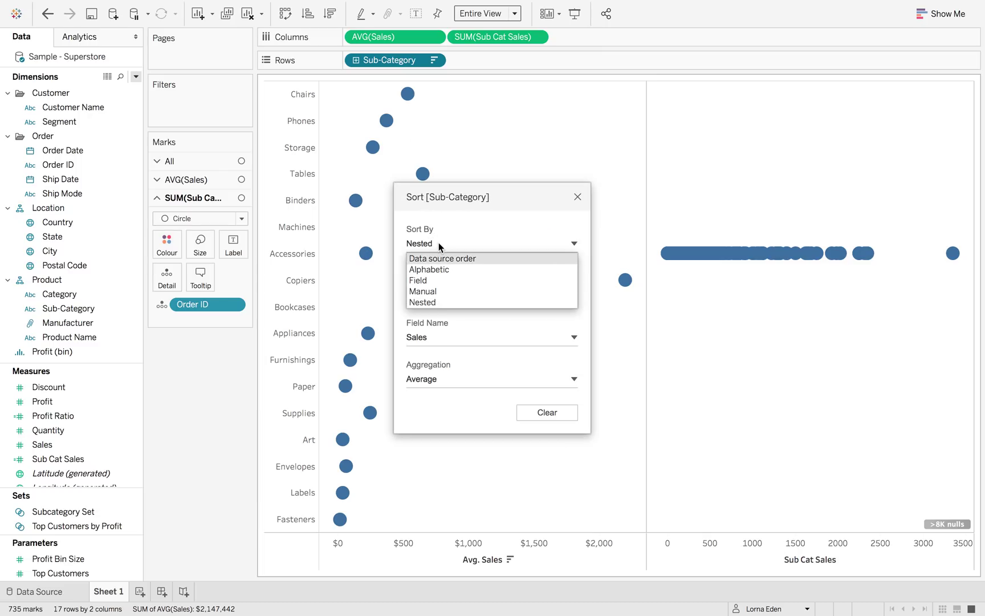
{"action": "left_click", "coordinate": [425, 280]}
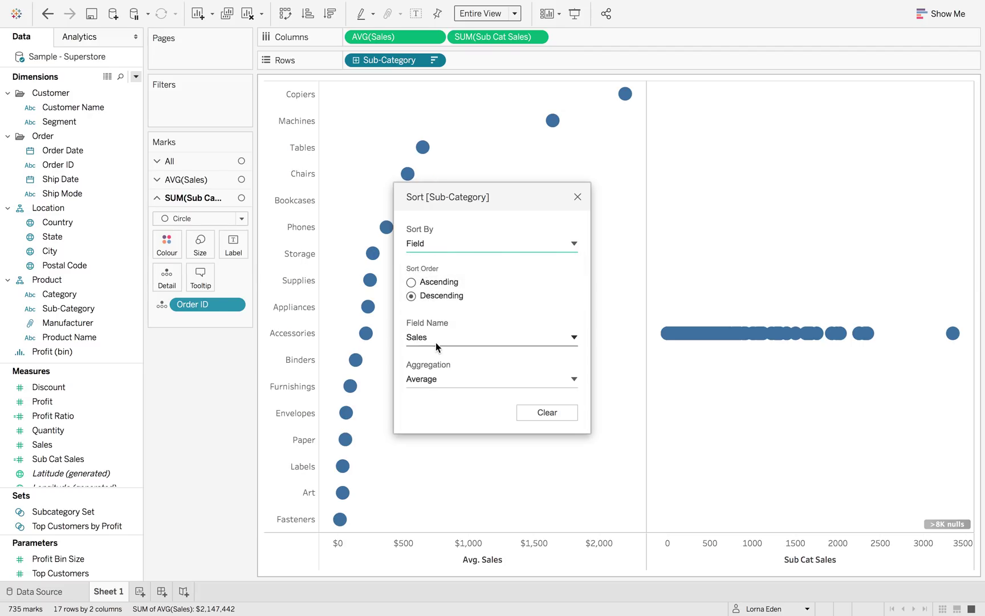
{"action": "left_click", "coordinate": [578, 196]}
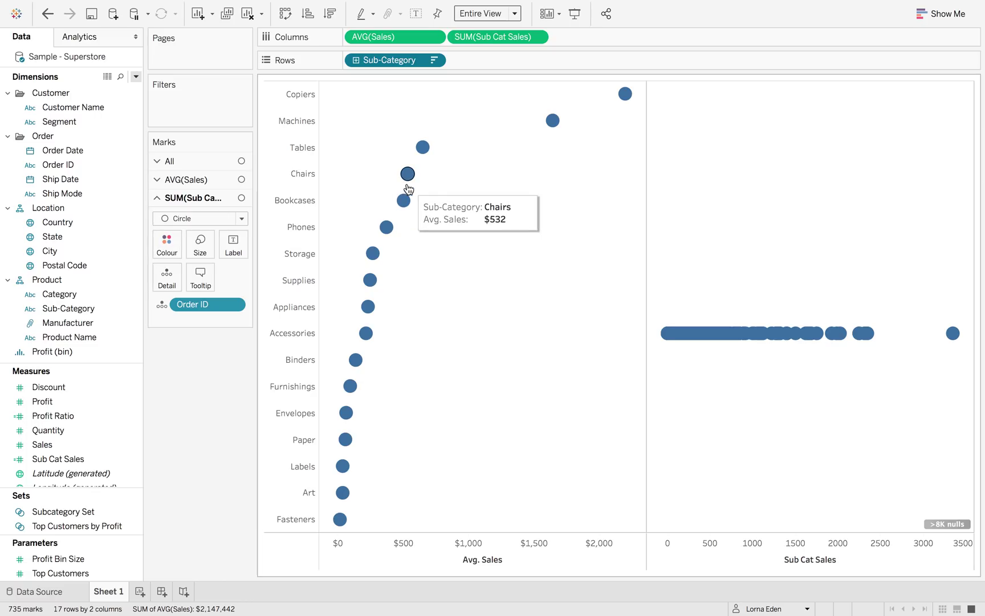
Make Sub Cat Sales a dual axis and synchronise it with Avg. Sales.
{"action": "left_click", "coordinate": [537, 38]}
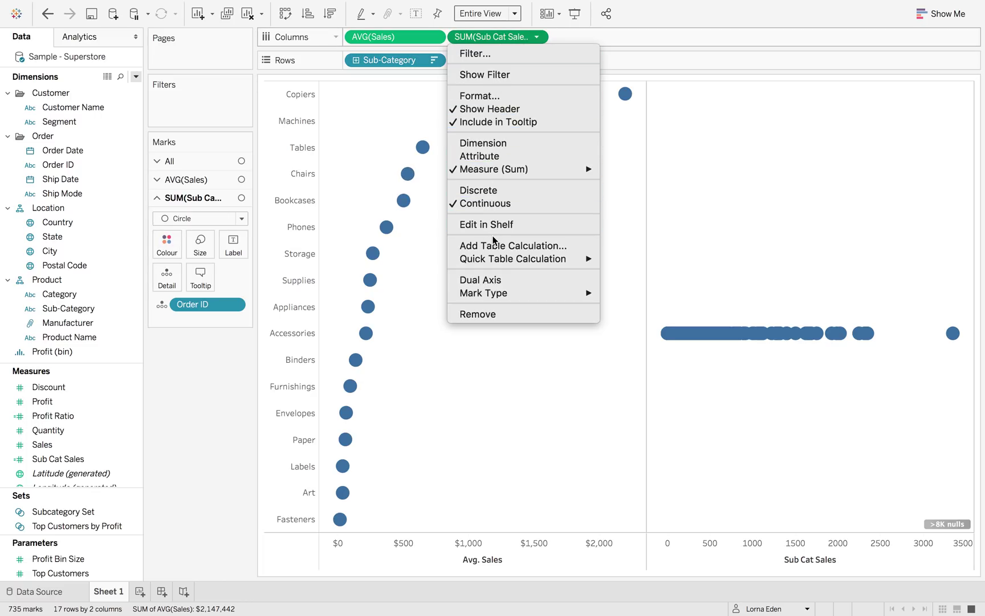
{"action": "left_click", "coordinate": [494, 281]}
{"action": "right_click", "coordinate": [429, 542]}
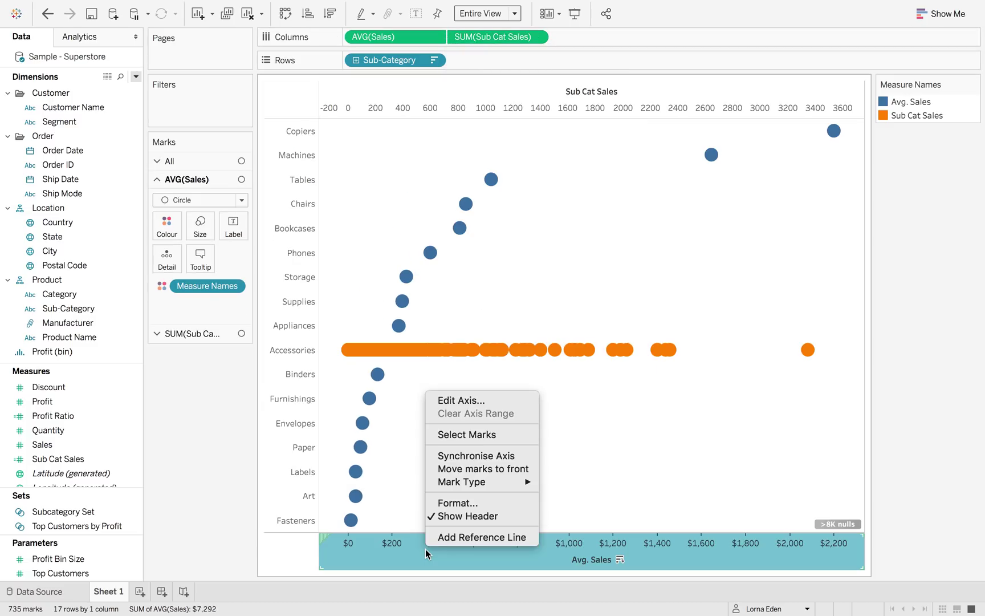
{"action": "left_click", "coordinate": [487, 456]}
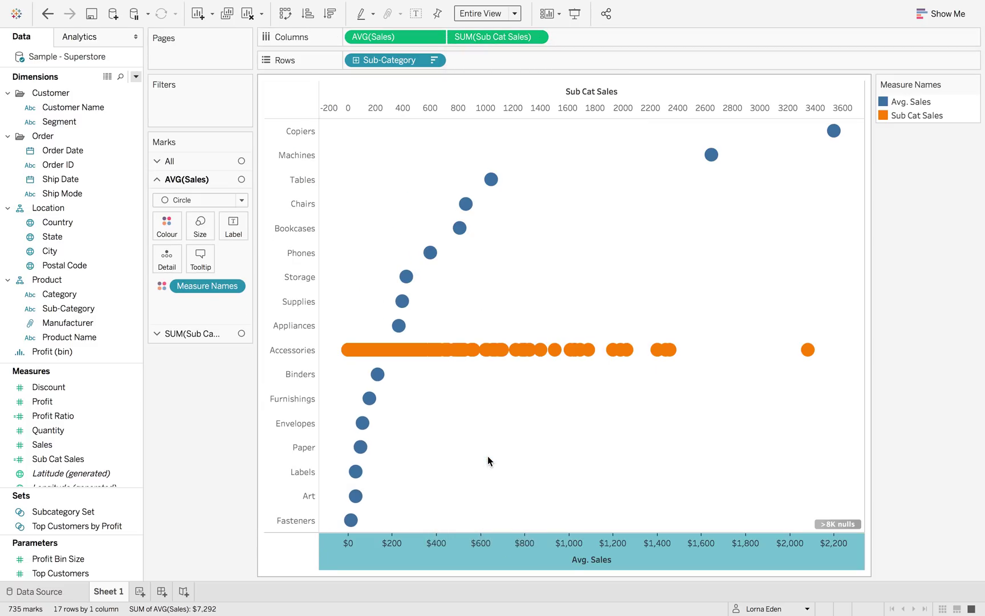
Send the orange order marks to the back, hide the top axis header, and shrink the orange dots.
{"action": "right_click", "coordinate": [431, 101]}
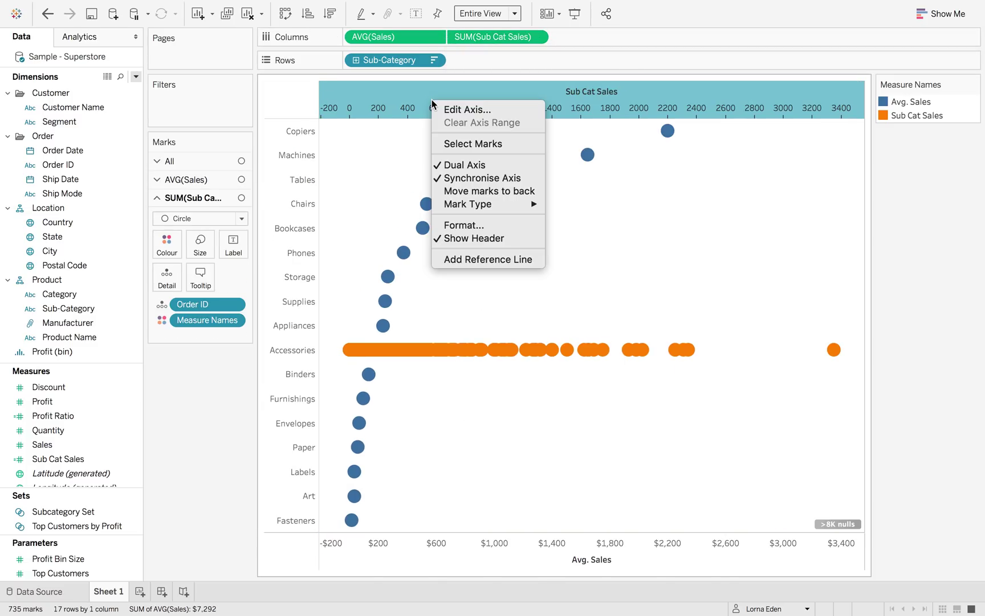
{"action": "left_click", "coordinate": [467, 191]}
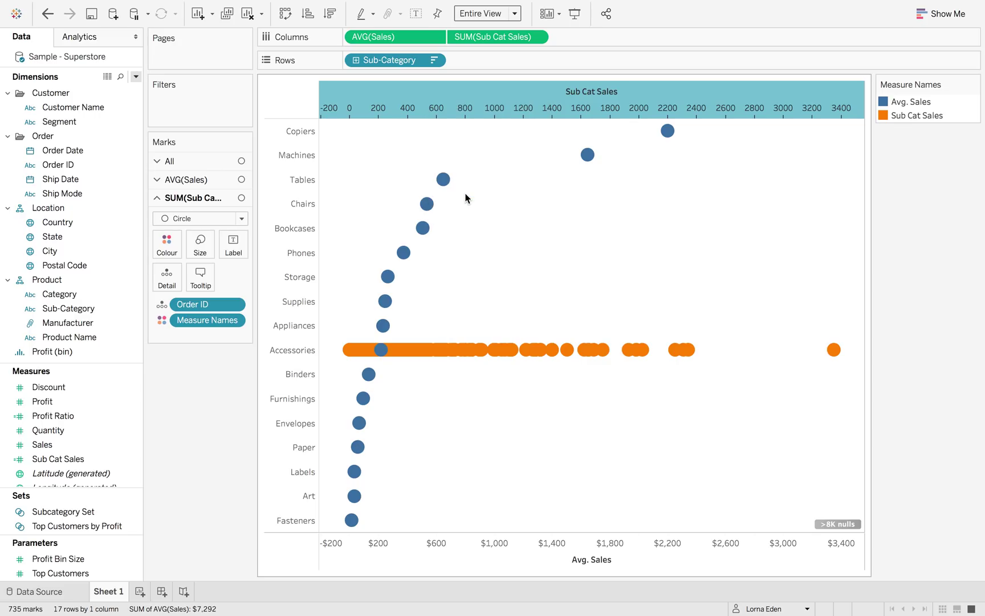
{"action": "right_click", "coordinate": [501, 96]}
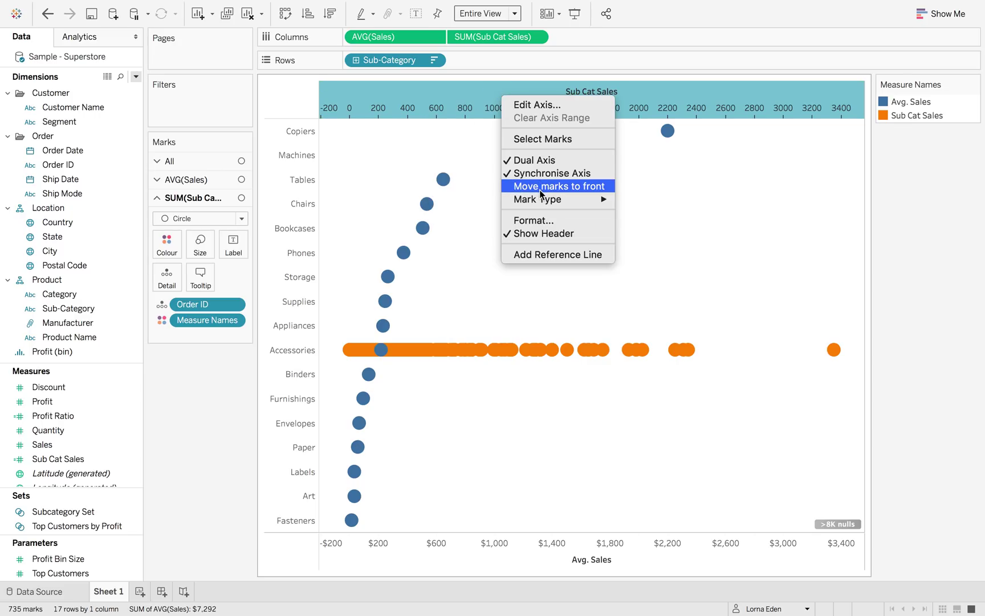
{"action": "left_click", "coordinate": [524, 234]}
{"action": "left_click", "coordinate": [200, 246]}
{"action": "left_click_drag", "start_coordinate": [253, 279], "coordinate": [223, 279]}
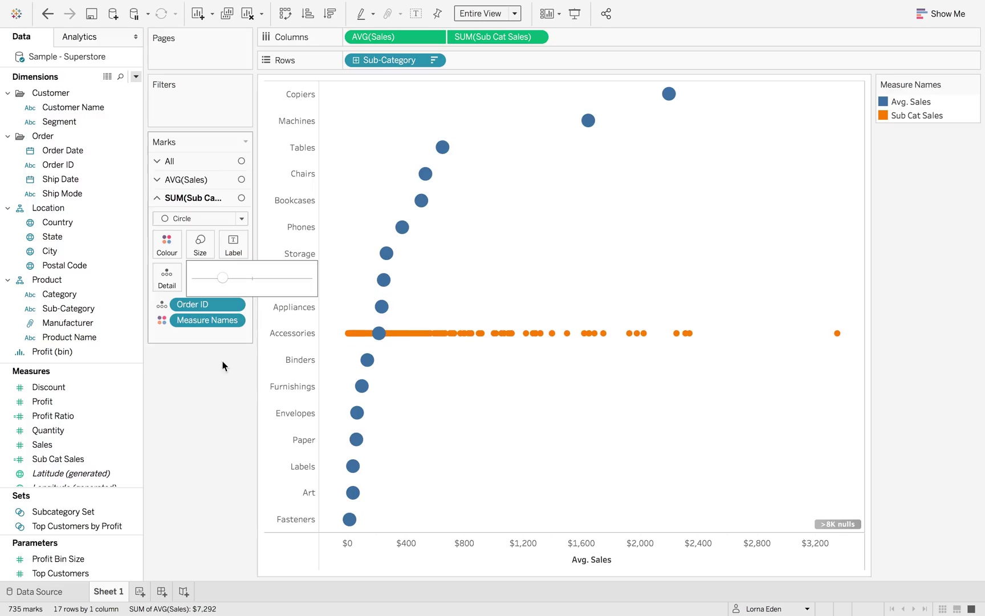
Hide the nulls indicator in the corner of the view.
{"action": "left_click", "coordinate": [847, 525]}
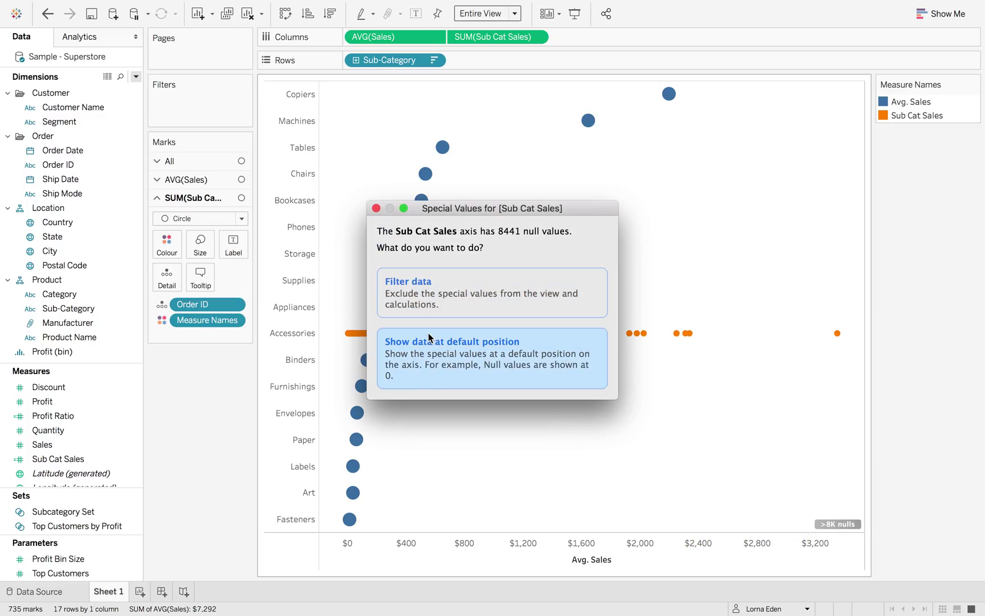
{"action": "left_click", "coordinate": [376, 209]}
{"action": "right_click", "coordinate": [842, 523]}
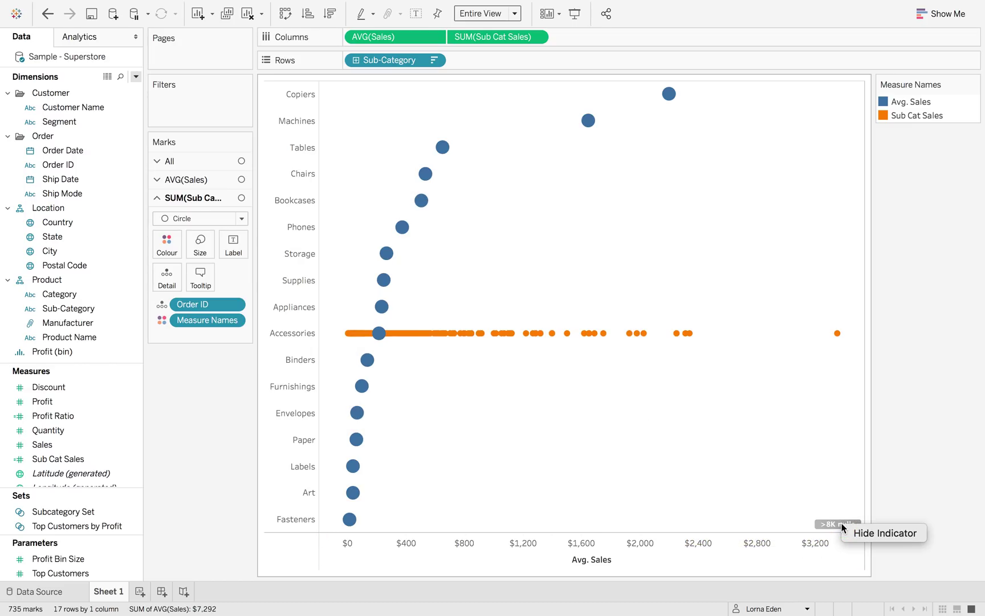
{"action": "left_click", "coordinate": [849, 531]}
{"action": "left_click", "coordinate": [641, 434]}
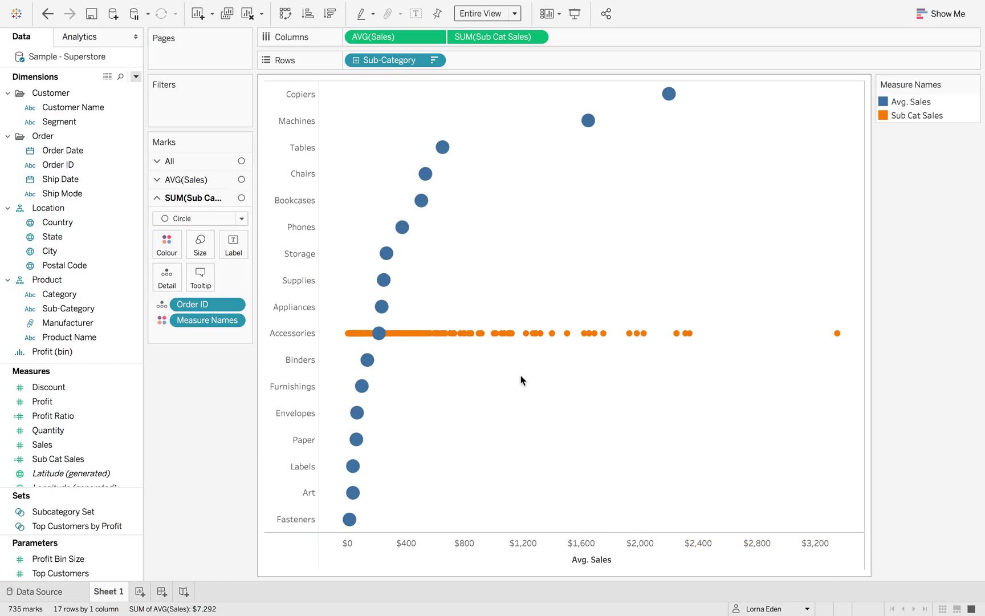
Set the Row Divider and Column Divider borders to None and close the Format pane.
{"action": "right_click", "coordinate": [446, 97]}
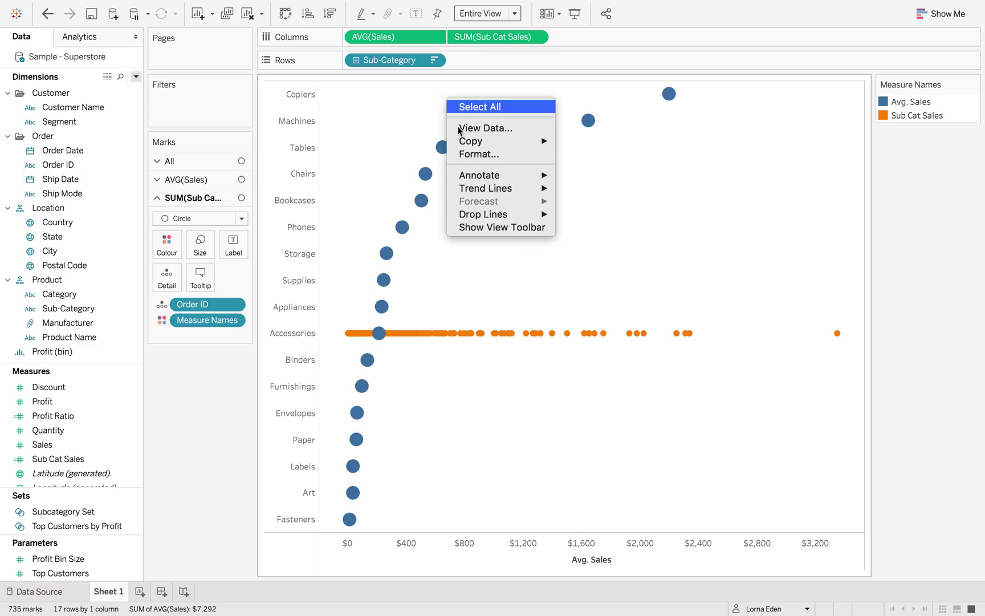
{"action": "left_click", "coordinate": [468, 155]}
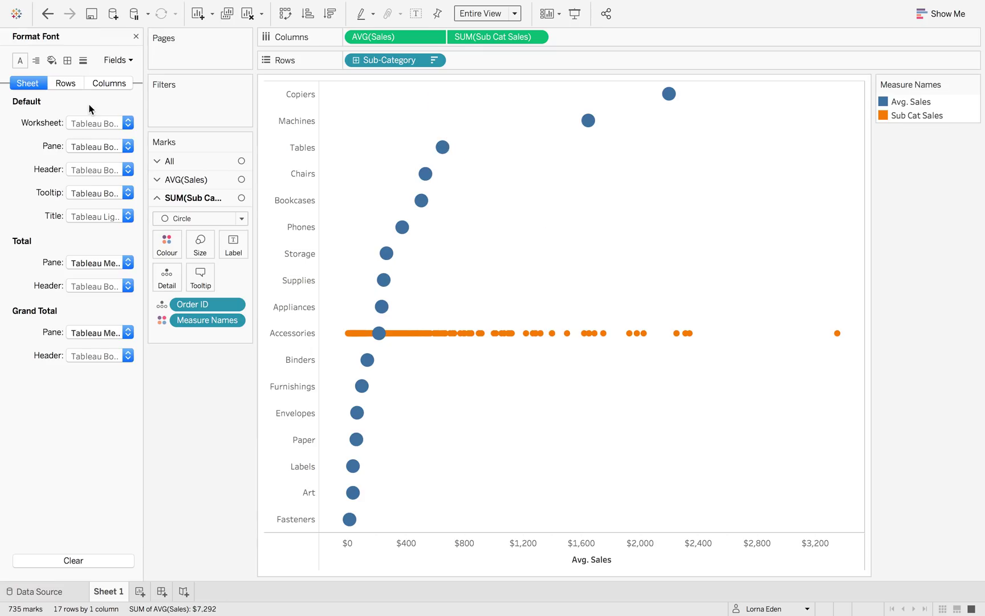
{"action": "left_click", "coordinate": [67, 62]}
{"action": "left_click", "coordinate": [77, 355]}
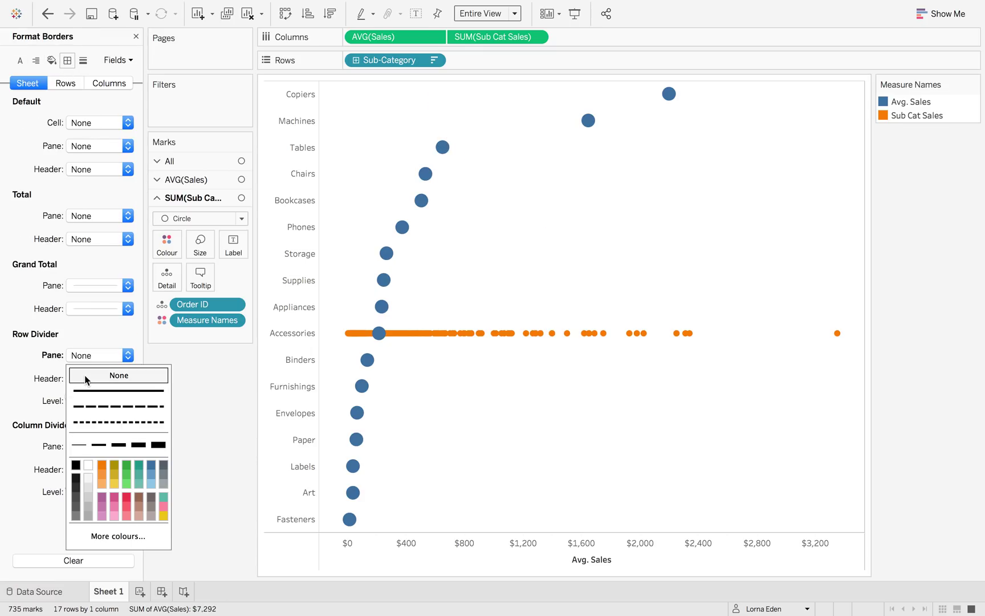
{"action": "left_click", "coordinate": [82, 377]}
{"action": "left_click", "coordinate": [92, 446]}
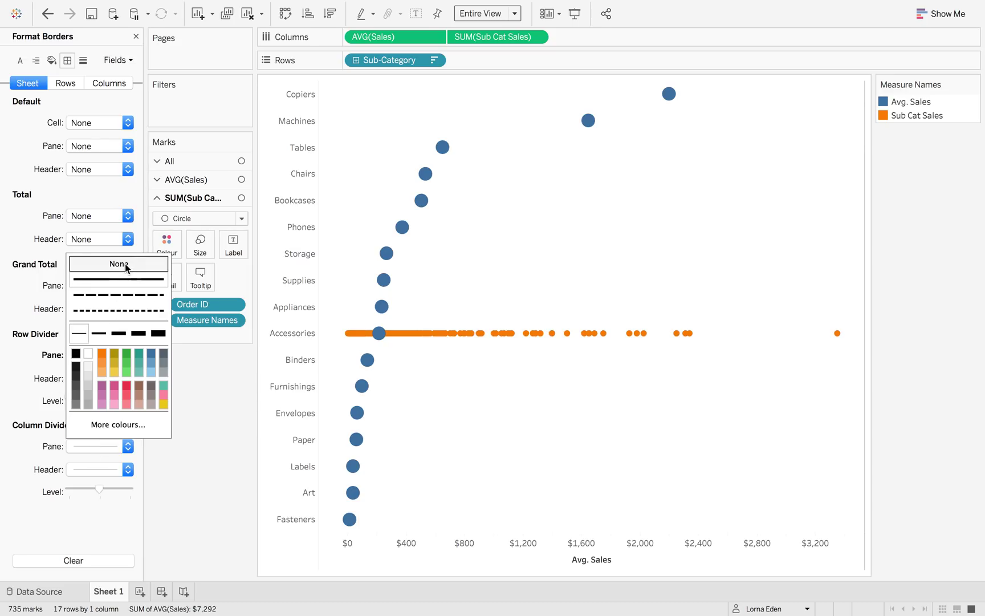
{"action": "left_click", "coordinate": [125, 264]}
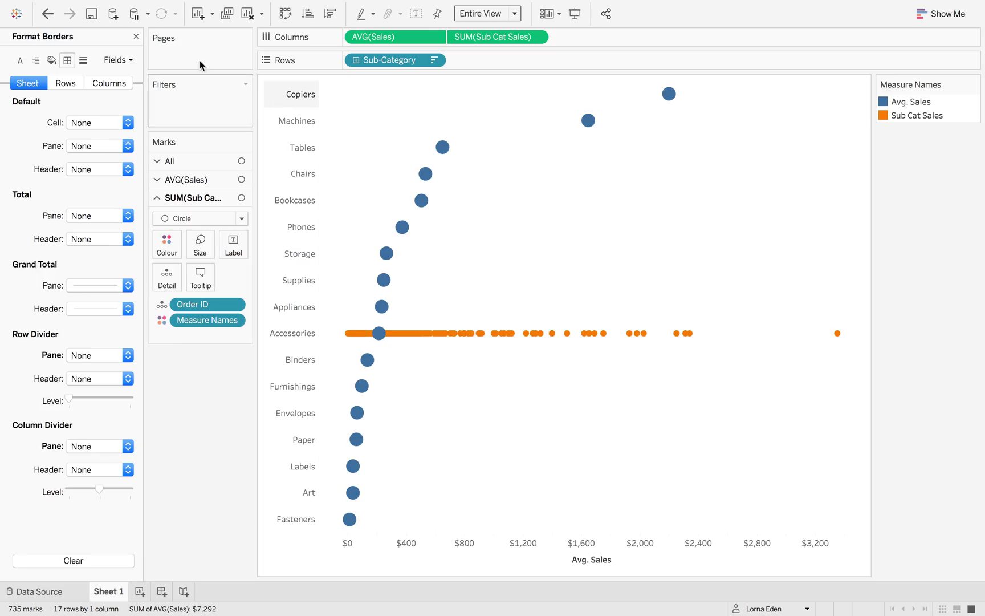
{"action": "left_click", "coordinate": [136, 37]}
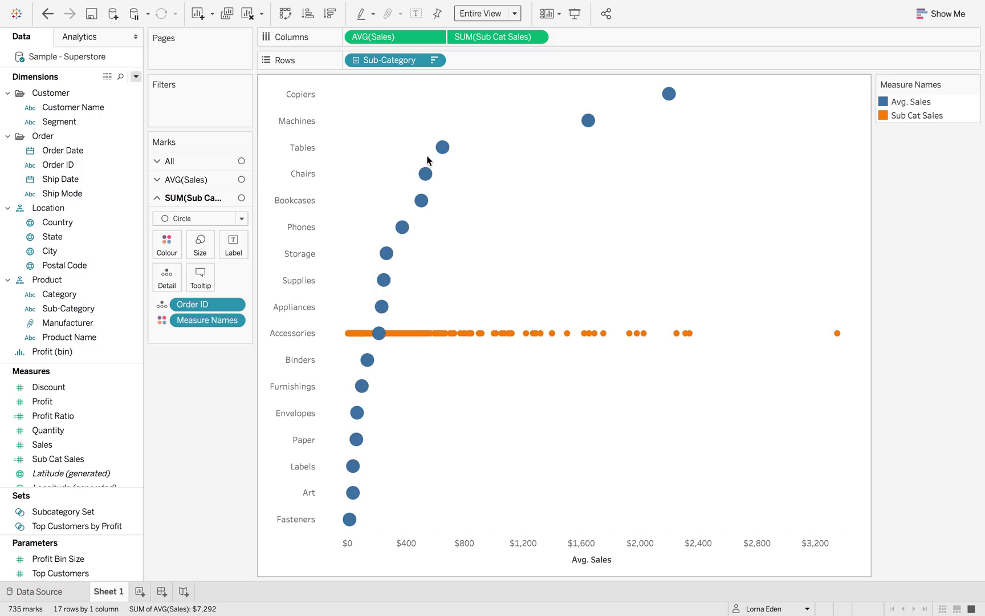
Create a new dashboard and place Sheet 1 on its canvas.
{"action": "left_click", "coordinate": [427, 174]}
{"action": "left_click", "coordinate": [426, 174]}
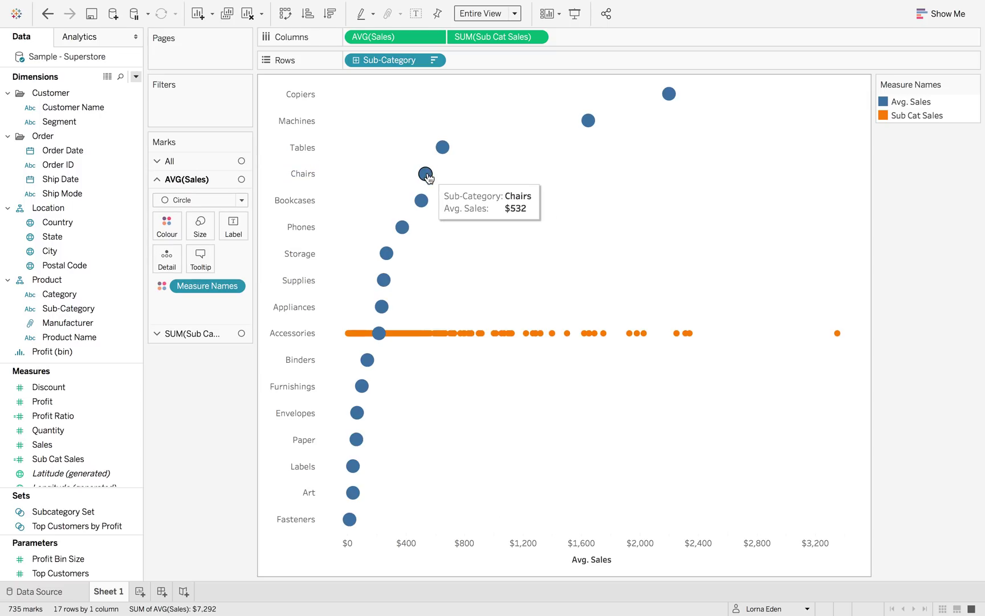
{"action": "left_click", "coordinate": [161, 592]}
{"action": "left_click_drag", "start_coordinate": [66, 195], "coordinate": [266, 224]}
Set the dashboard size to a fixed 800 x 700.
{"action": "left_click", "coordinate": [123, 140]}
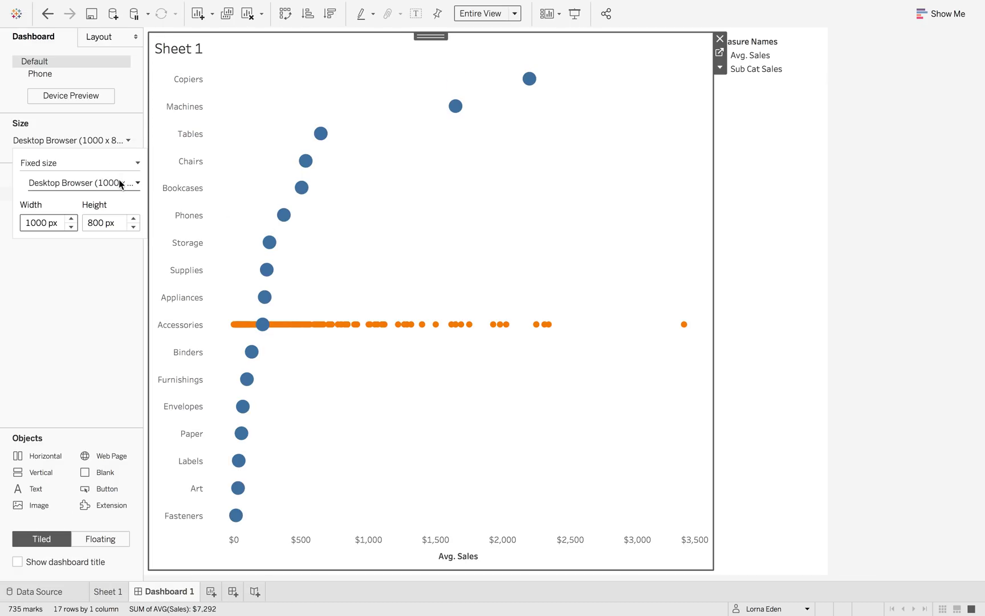
{"action": "left_click", "coordinate": [71, 227]}
{"action": "left_click", "coordinate": [71, 227]}
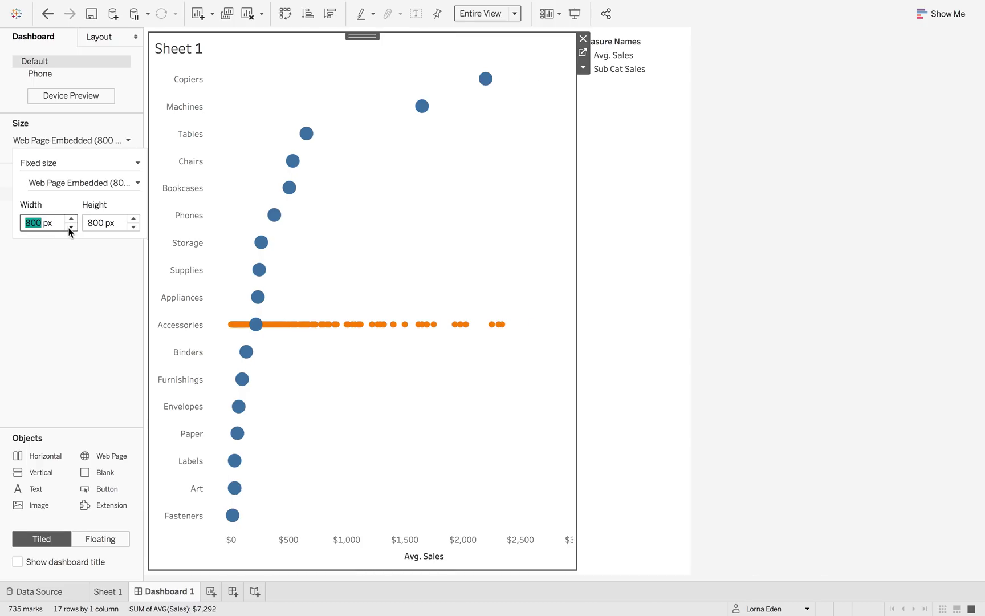
{"action": "left_click", "coordinate": [134, 227]}
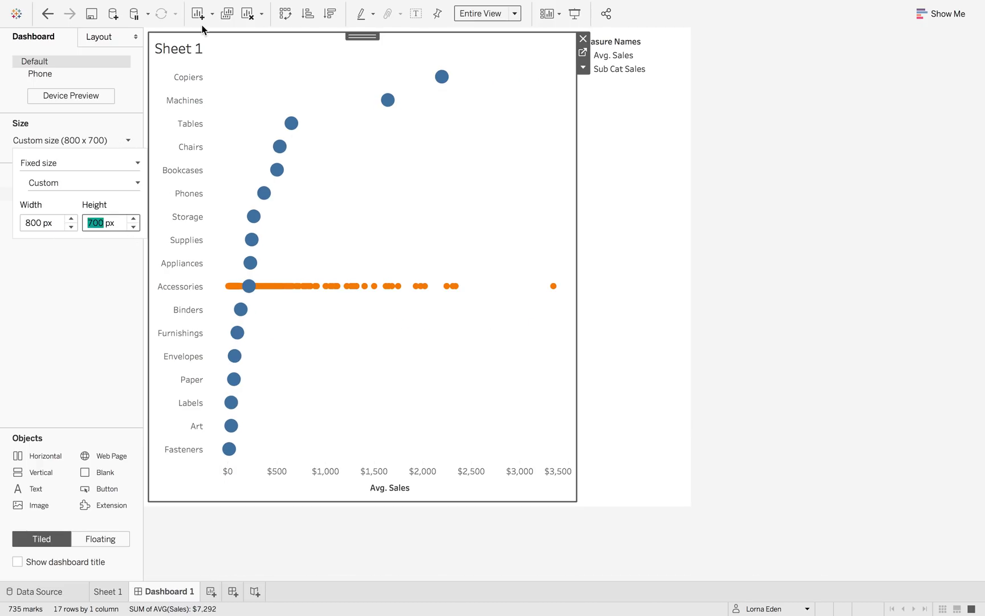
{"action": "left_click", "coordinate": [176, 47]}
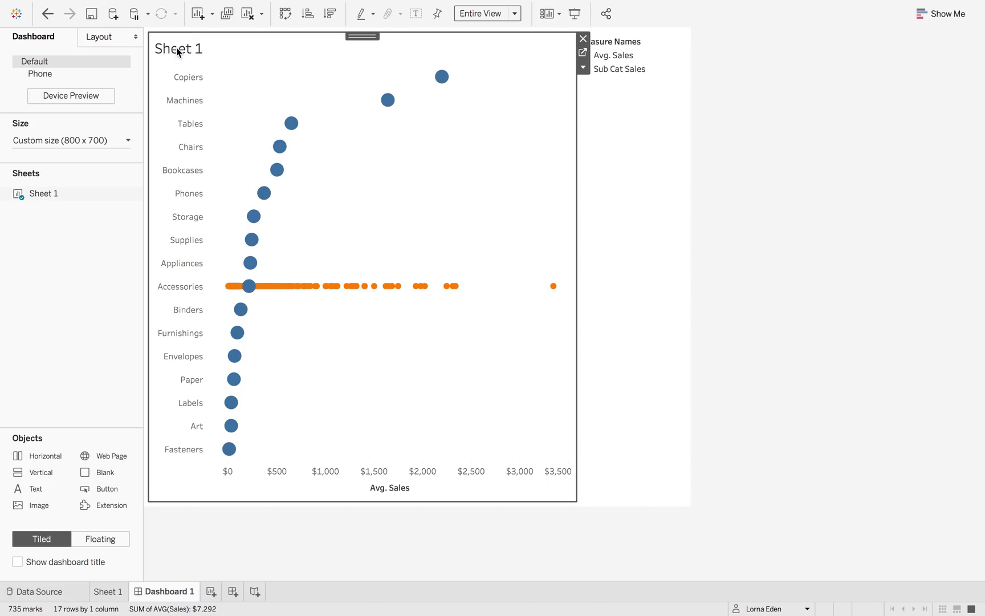
Hide the Sheet 1 title on the dashboard.
{"action": "right_click", "coordinate": [177, 48]}
{"action": "left_click", "coordinate": [197, 85]}
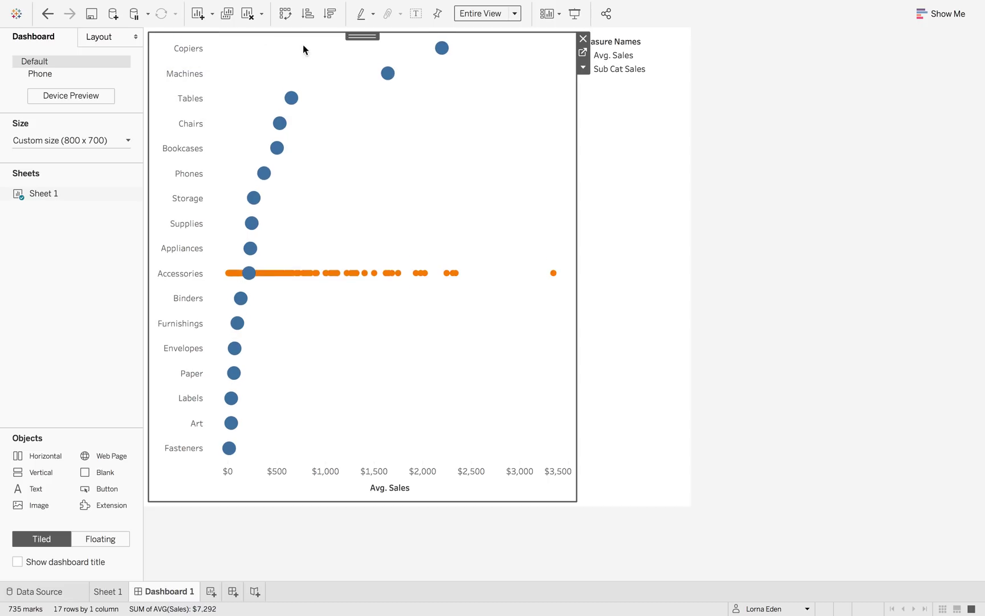
{"action": "left_click", "coordinate": [431, 172]}
Add a Change Set Values dashboard action targeting Subcategory Set.
{"action": "mouse_move", "coordinate": [178, 3]}
{"action": "left_click", "coordinate": [232, 7]}
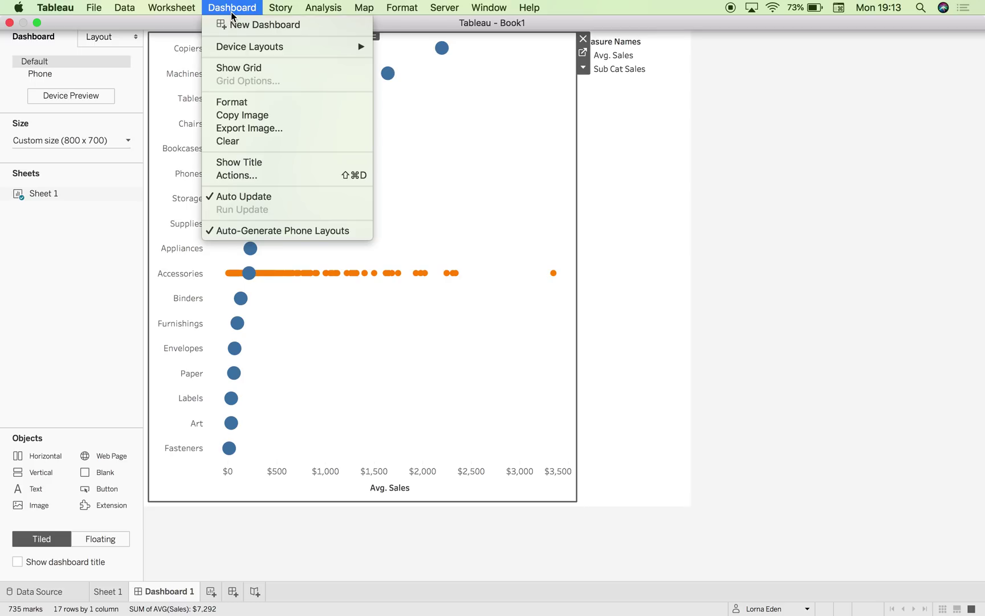
{"action": "left_click", "coordinate": [254, 176]}
{"action": "left_click", "coordinate": [360, 339]}
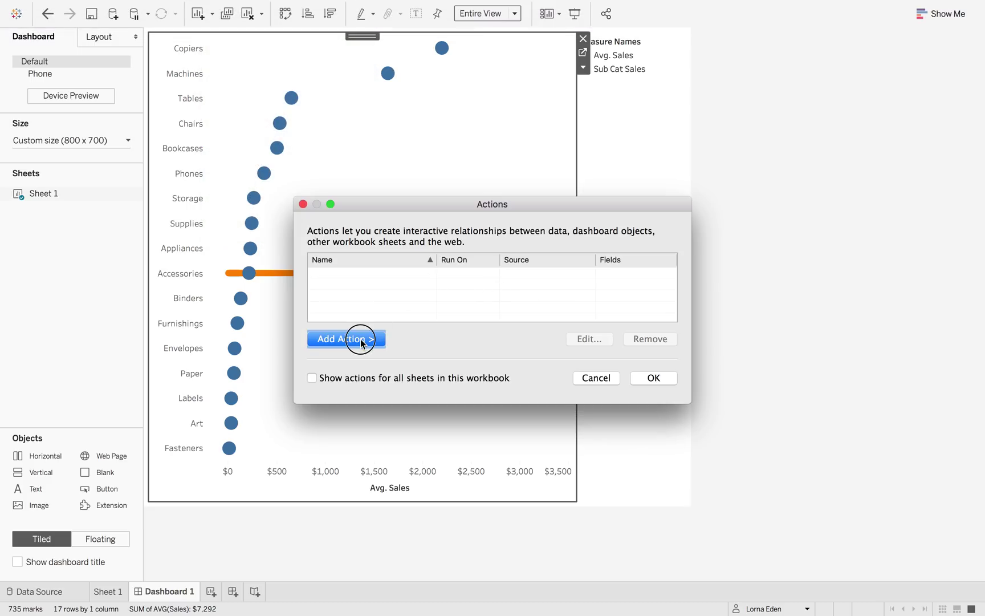
{"action": "left_click", "coordinate": [428, 409]}
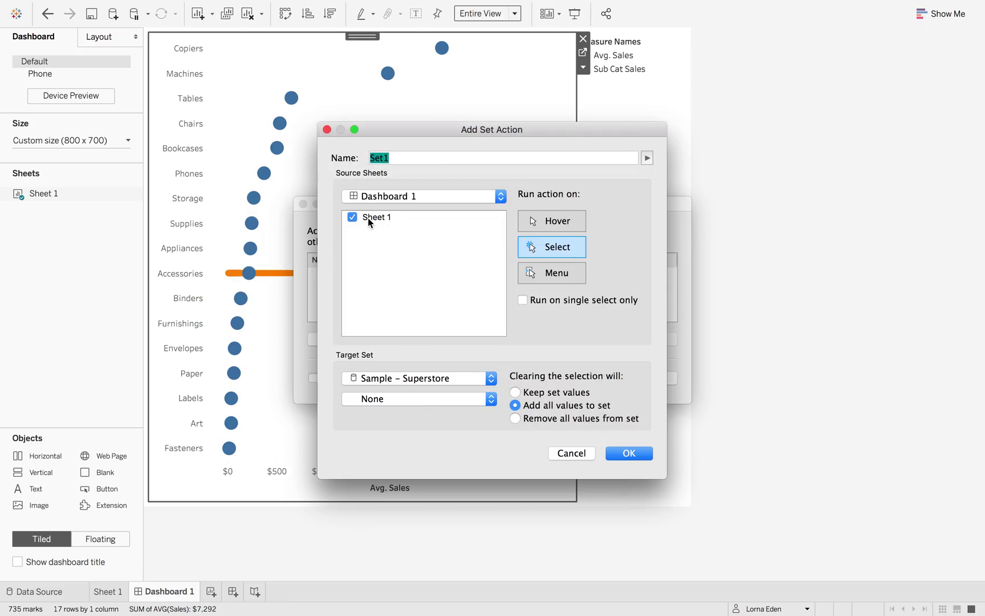
{"action": "left_click", "coordinate": [388, 402]}
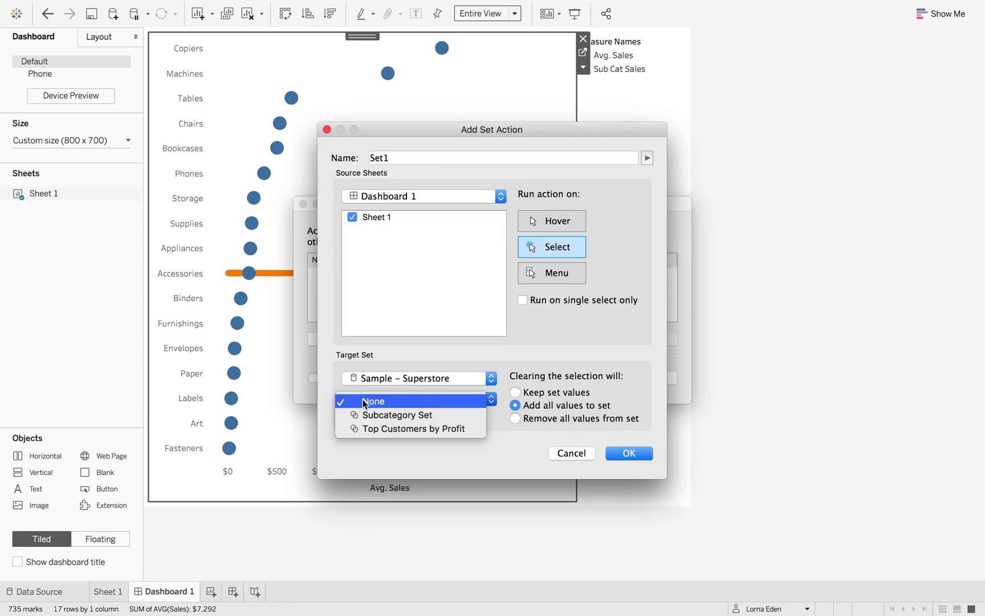
{"action": "left_click", "coordinate": [395, 415]}
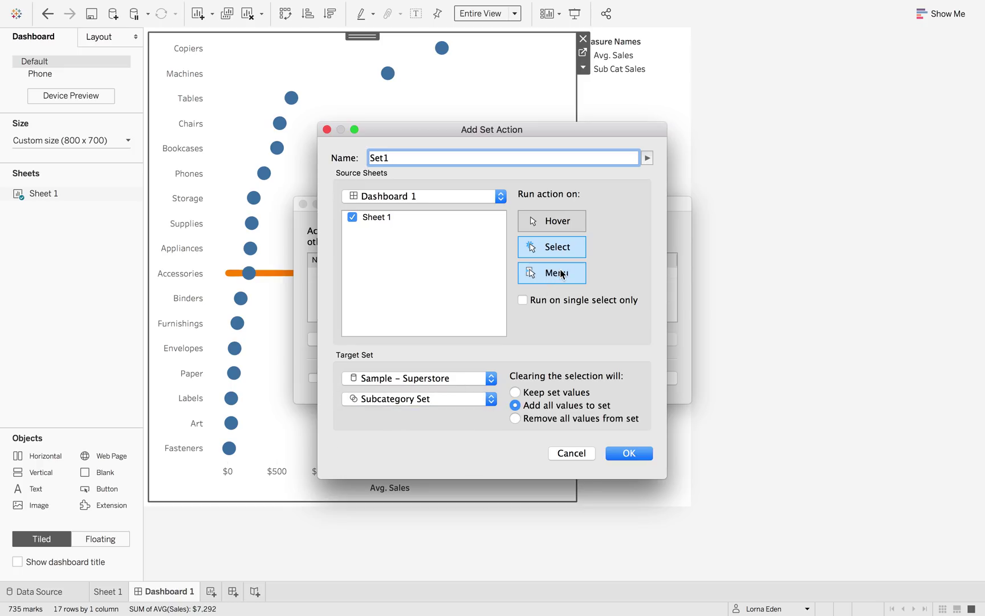
Name the action SubCat Set Action, set clearing to remove all values, and confirm.
{"action": "left_click_drag", "start_coordinate": [397, 160], "coordinate": [338, 164]}
{"action": "type", "text": "SubCat"}
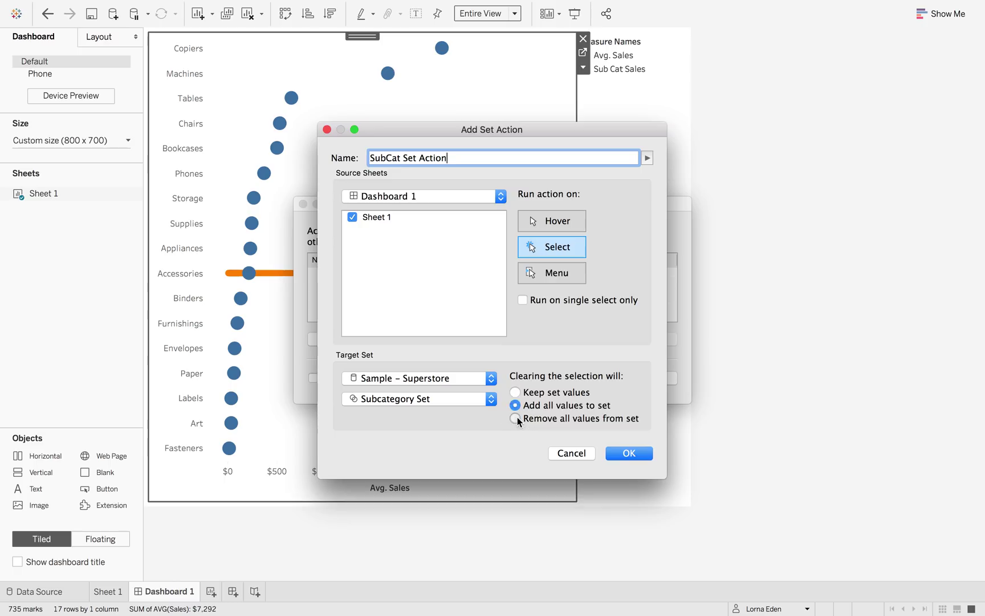
{"action": "left_click", "coordinate": [516, 419]}
{"action": "left_click", "coordinate": [630, 454]}
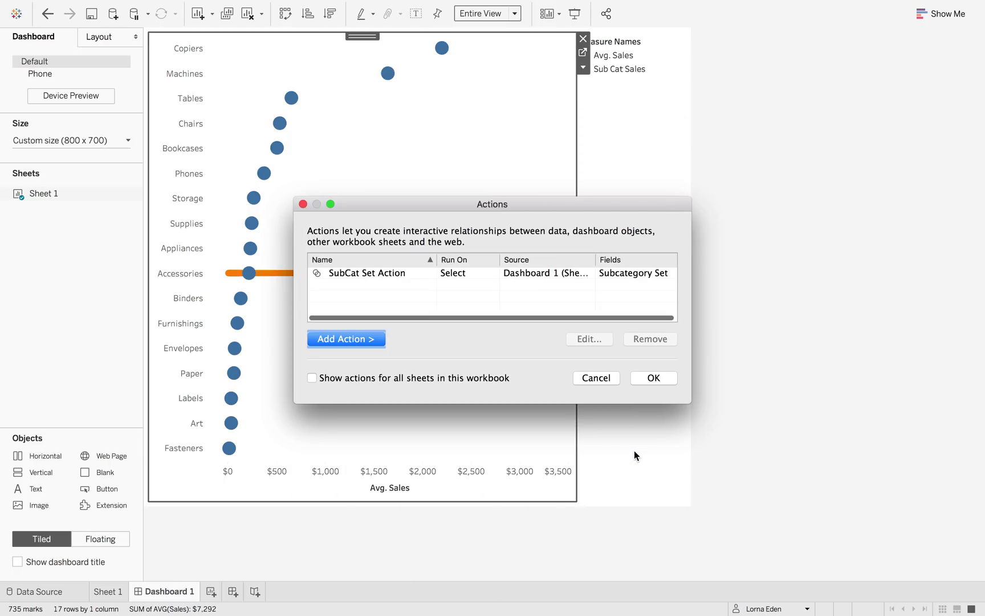
{"action": "left_click", "coordinate": [644, 378]}
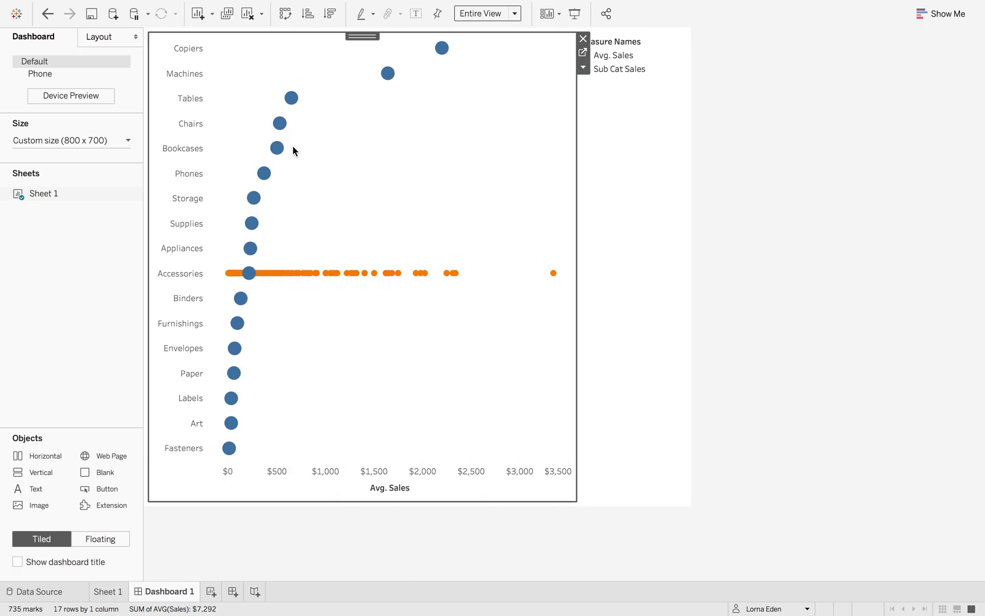
Select Chairs, clear it, then select Supplies to reveal their order-level sales dots.
{"action": "left_click", "coordinate": [281, 127]}
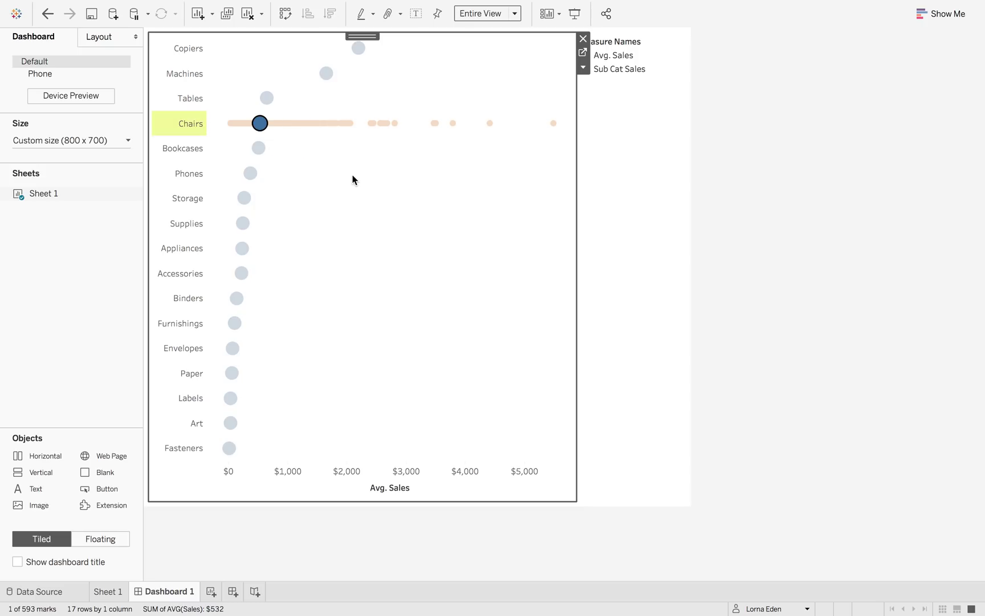
{"action": "mouse_move", "coordinate": [266, 131]}
{"action": "left_click", "coordinate": [371, 156]}
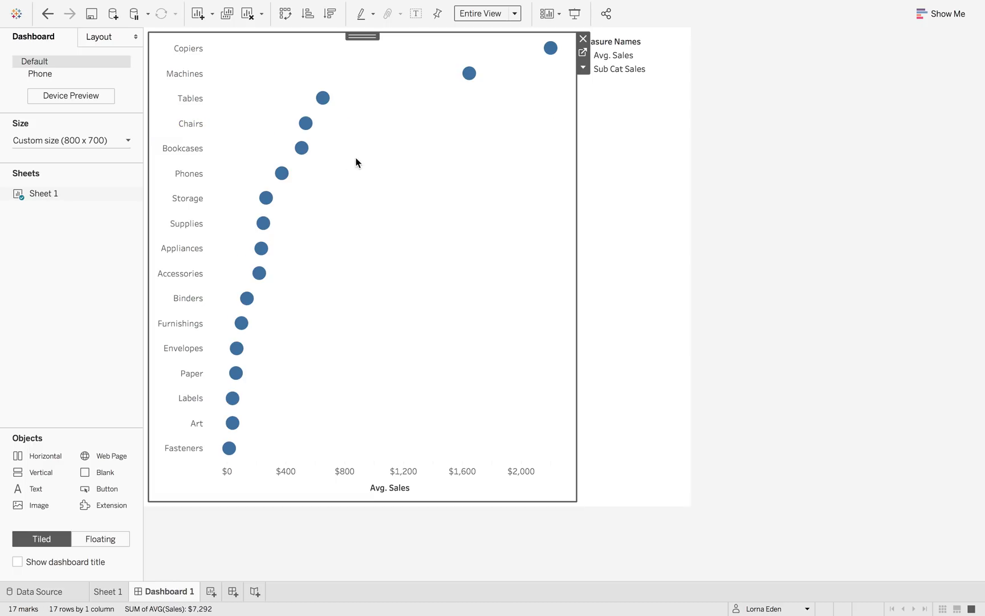
{"action": "left_click", "coordinate": [265, 231]}
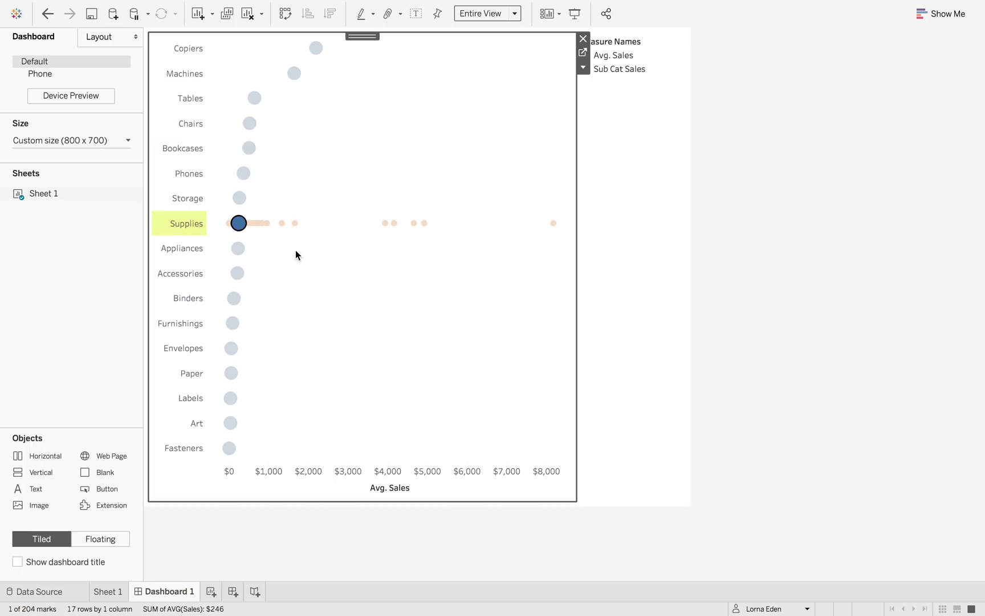
{"action": "left_click", "coordinate": [583, 52]}
Remove Measure Names from Colour on both the AVG(Sales) and Sub Cat Sales marks cards.
{"action": "left_click_drag", "start_coordinate": [192, 285], "coordinate": [162, 439]}
{"action": "left_click", "coordinate": [189, 333]}
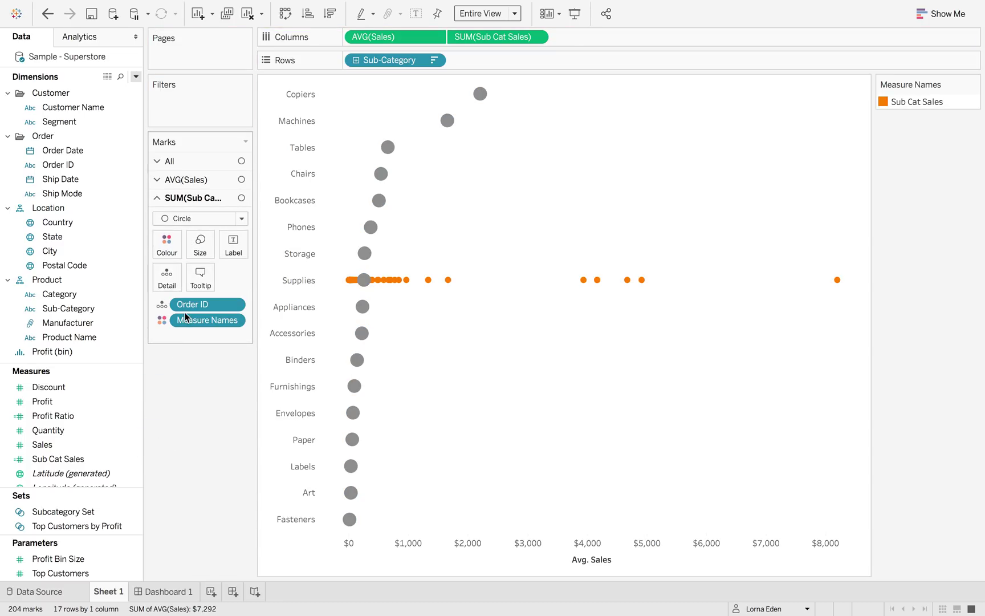
{"action": "left_click", "coordinate": [188, 323]}
{"action": "left_click_drag", "start_coordinate": [187, 323], "coordinate": [179, 422]}
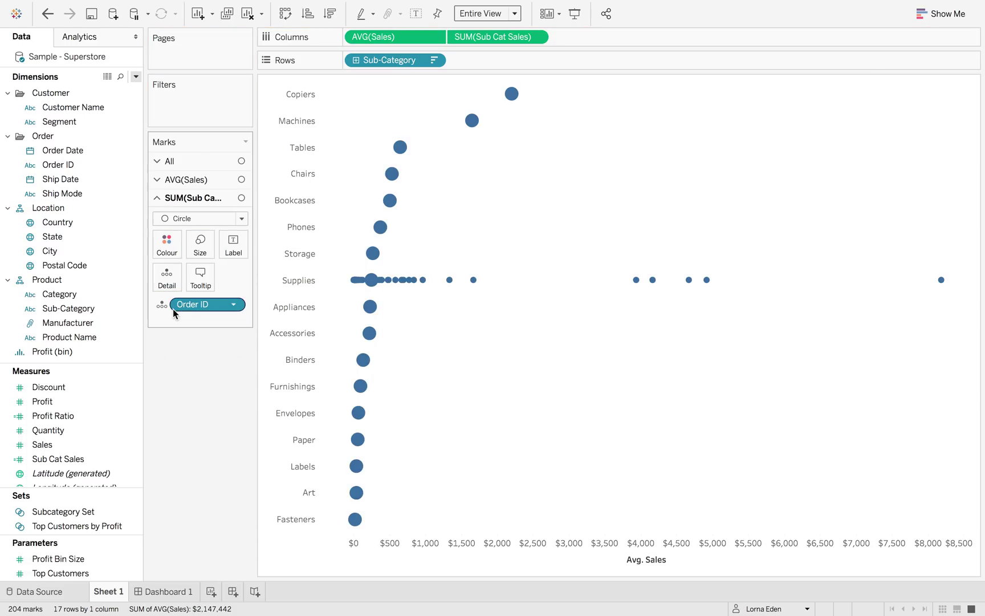
Colour the Sub Cat Sales order dots orange and review the AVG(Sales) colour.
{"action": "left_click", "coordinate": [167, 242]}
{"action": "left_click", "coordinate": [201, 288]}
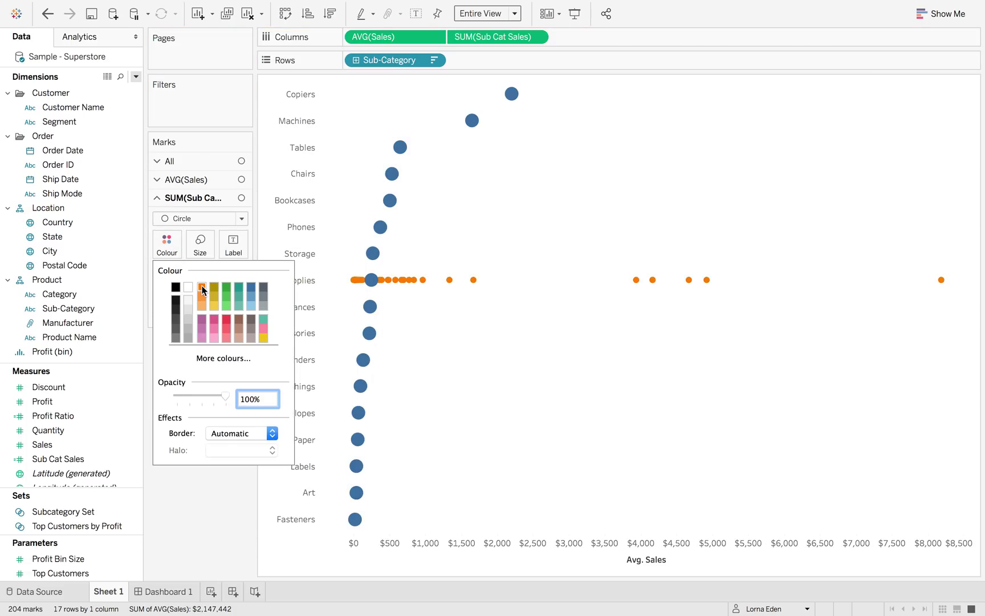
{"action": "left_click", "coordinate": [206, 180]}
{"action": "left_click", "coordinate": [168, 226]}
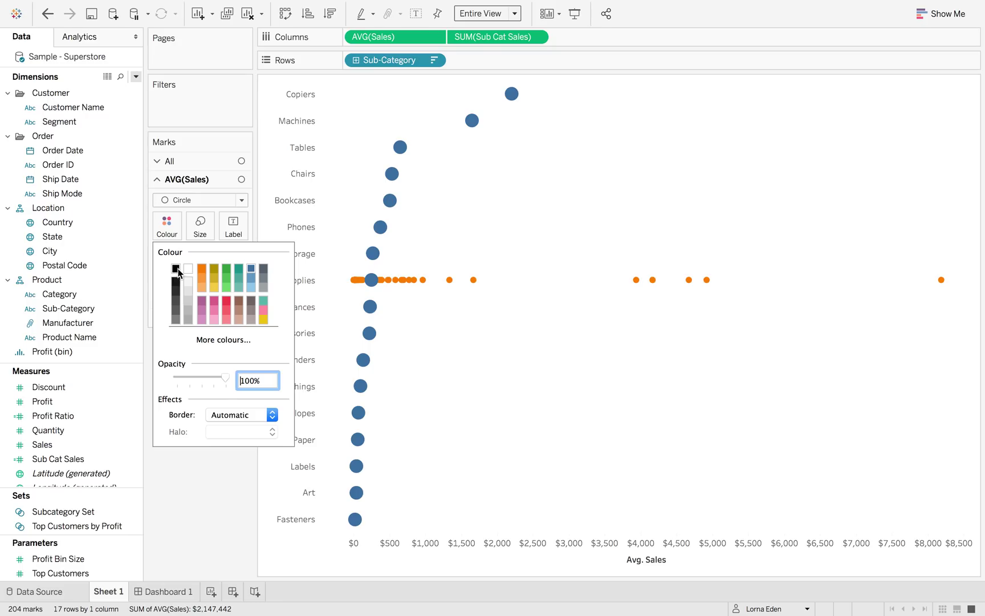
{"action": "left_click", "coordinate": [188, 494]}
On Dashboard 1, select Bookcases and then Binders to show their orange order dots.
{"action": "left_click", "coordinate": [165, 596]}
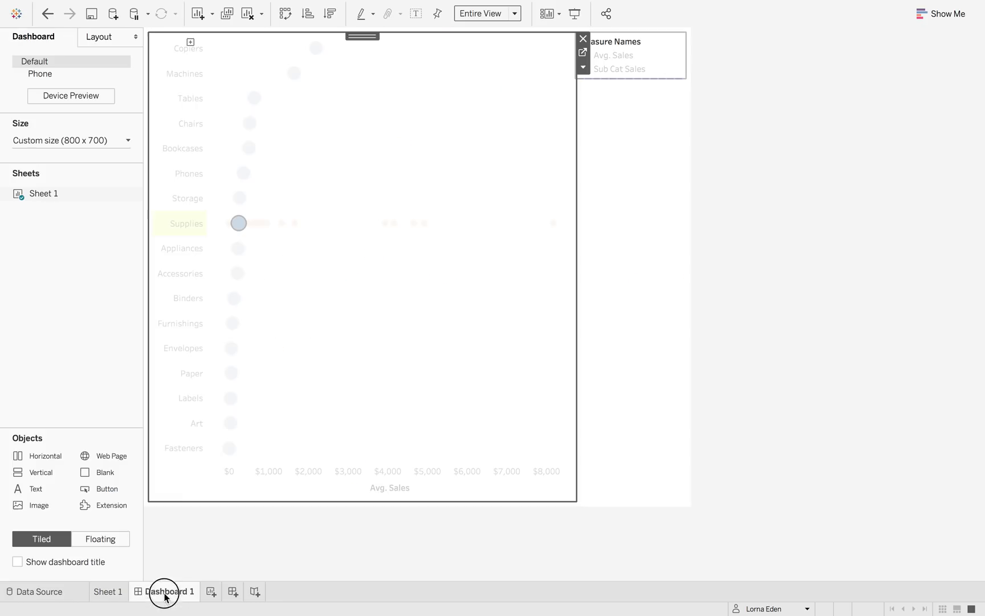
{"action": "left_click", "coordinate": [303, 148]}
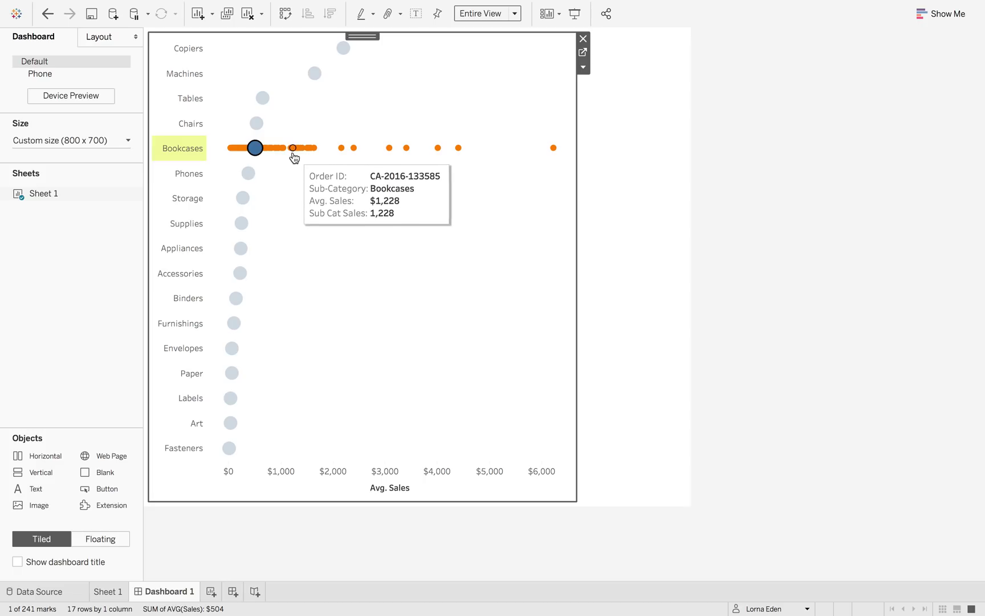
{"action": "mouse_move", "coordinate": [337, 149]}
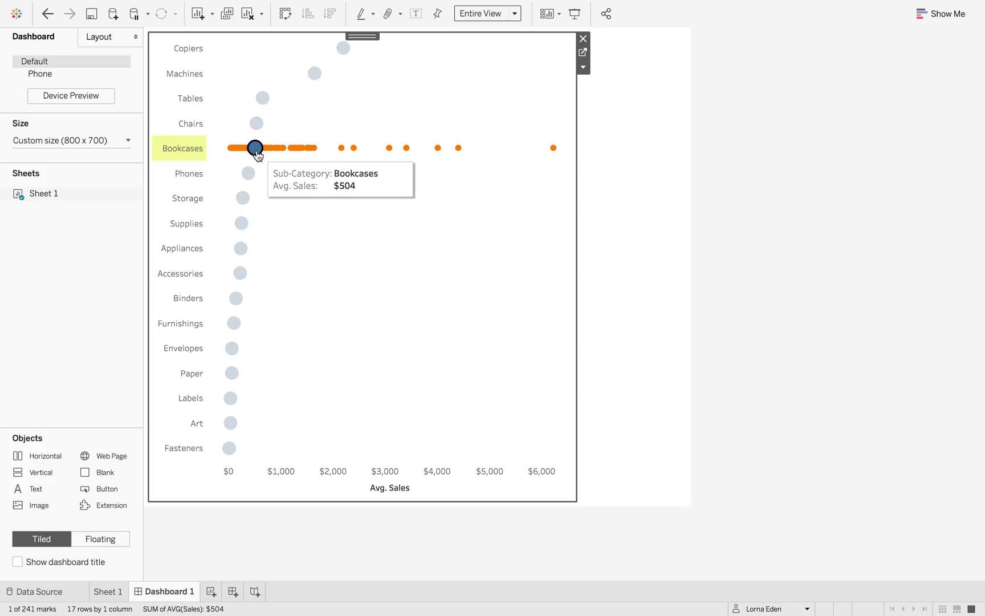
{"action": "mouse_move", "coordinate": [437, 149]}
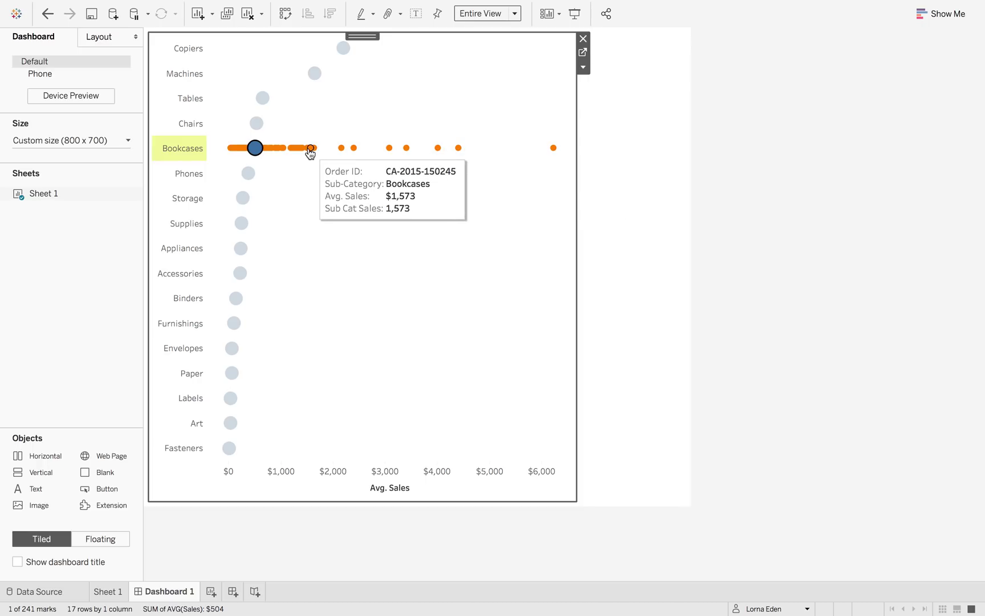
{"action": "mouse_move", "coordinate": [258, 156]}
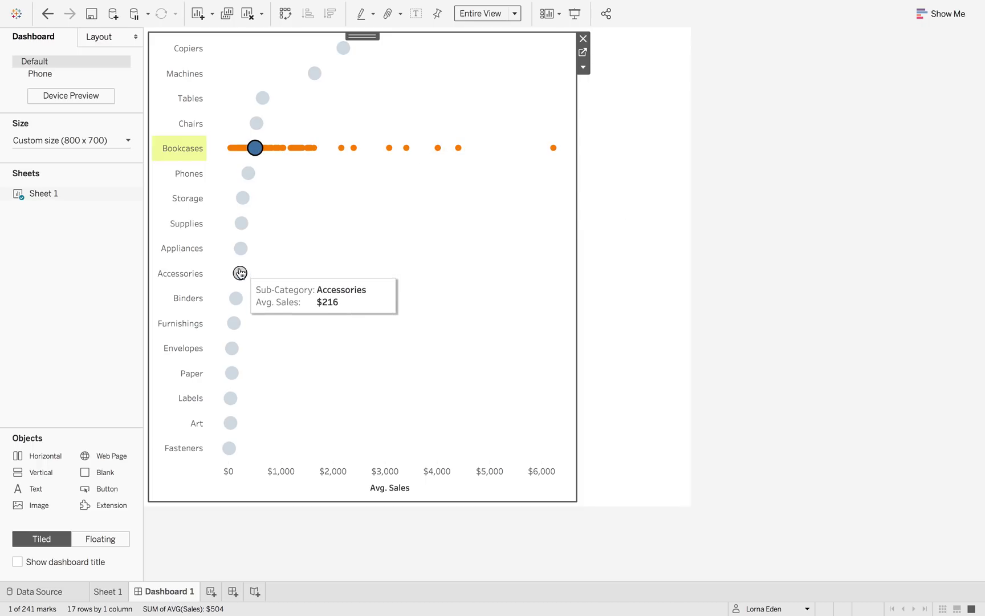
{"action": "left_click", "coordinate": [238, 304]}
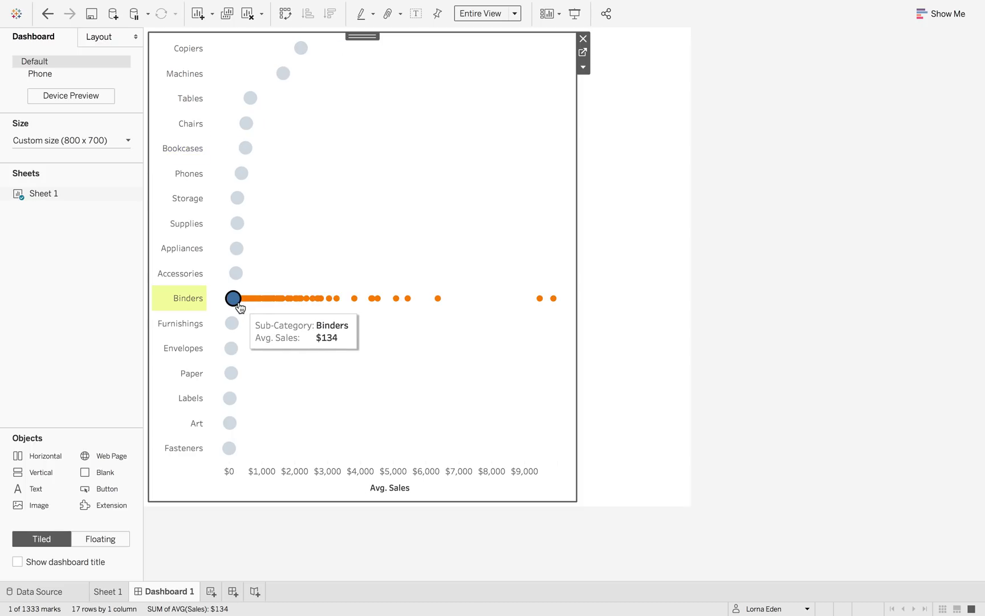